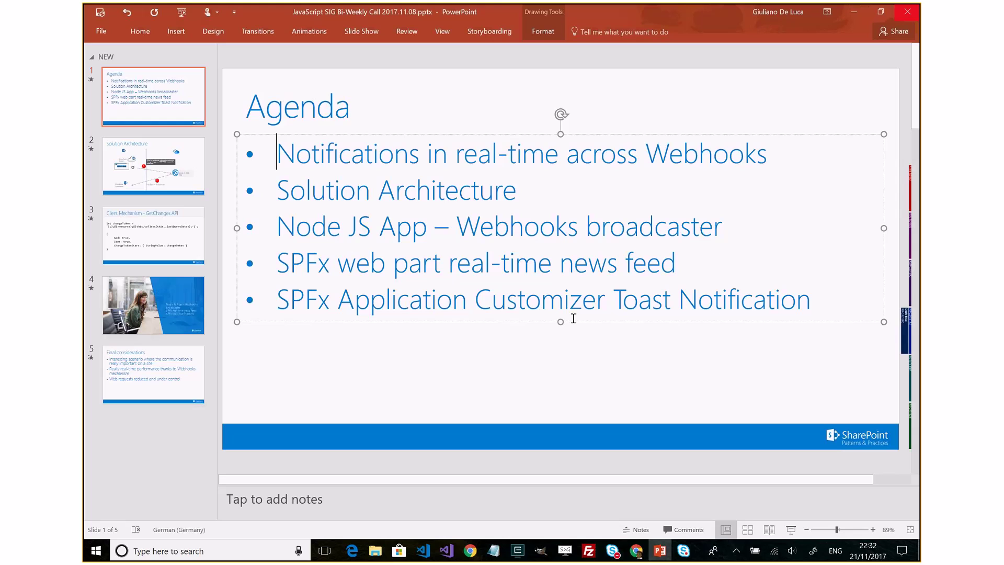
Step: Step down to the Solution Architecture line in the Agenda slide's bullets
key(Down)
Step: Show slide 2, the Solution Architecture webhook diagram
click(193, 184)
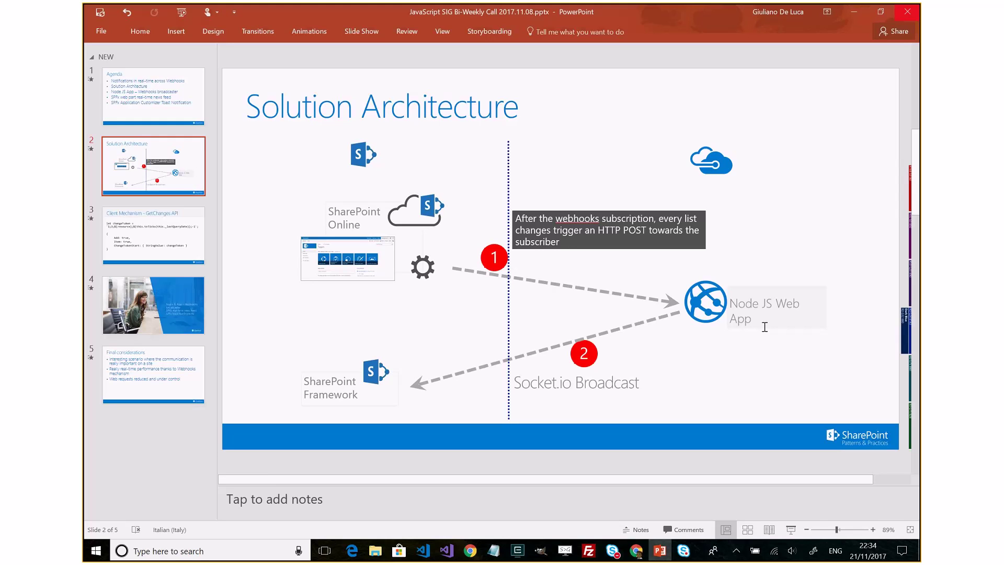
key(Page_Down)
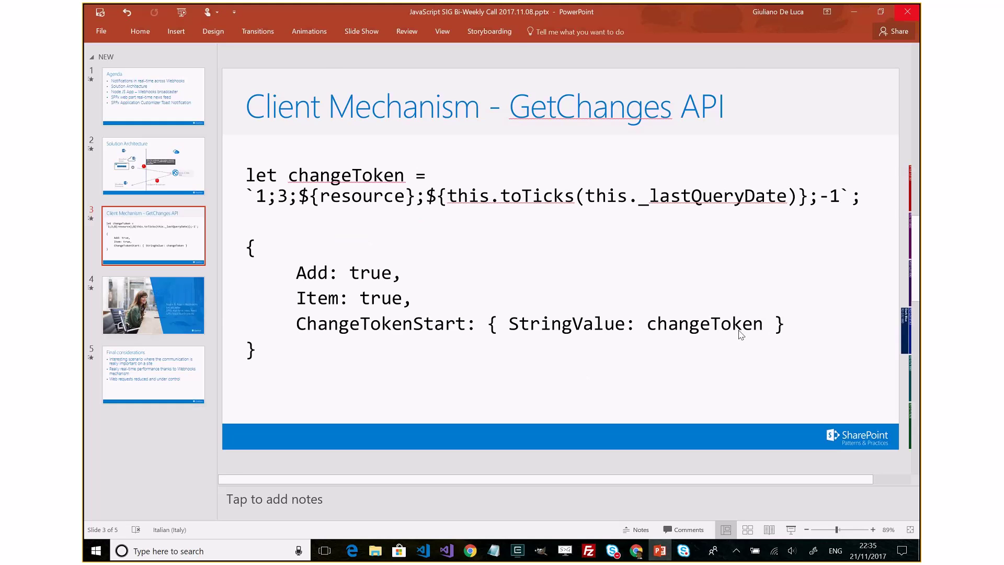
key(ctrl+F1)
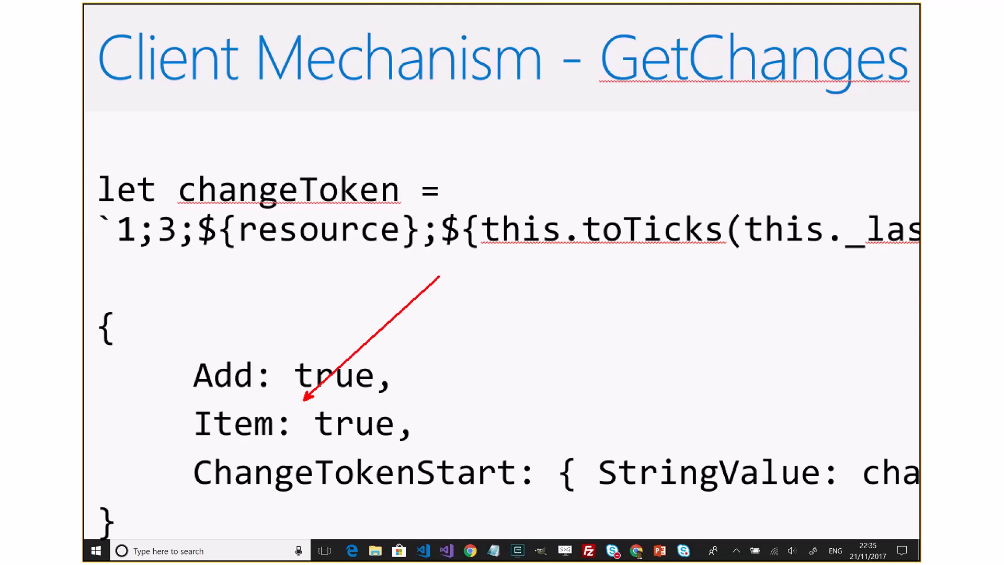
drag(244, 328, 314, 232)
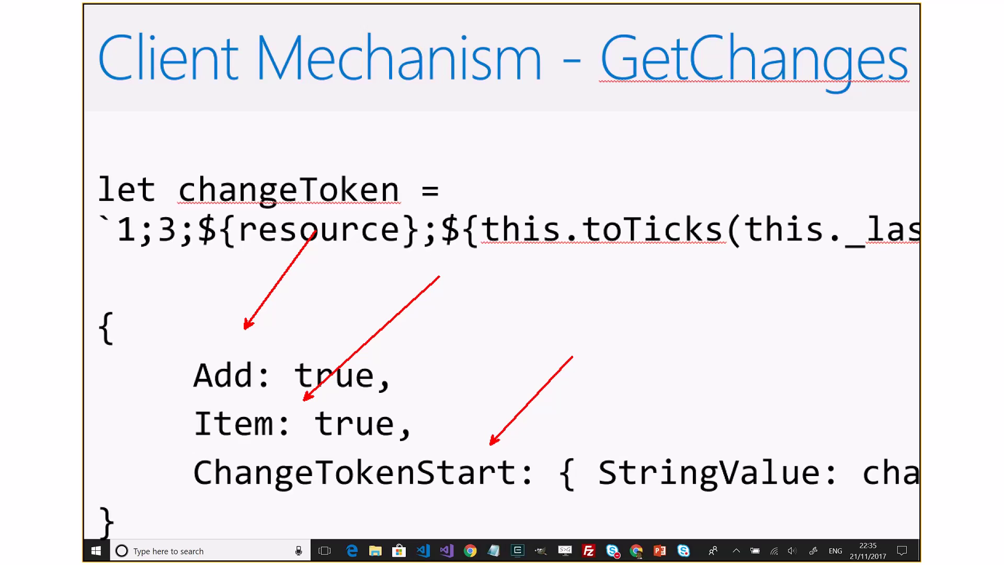
key(Escape)
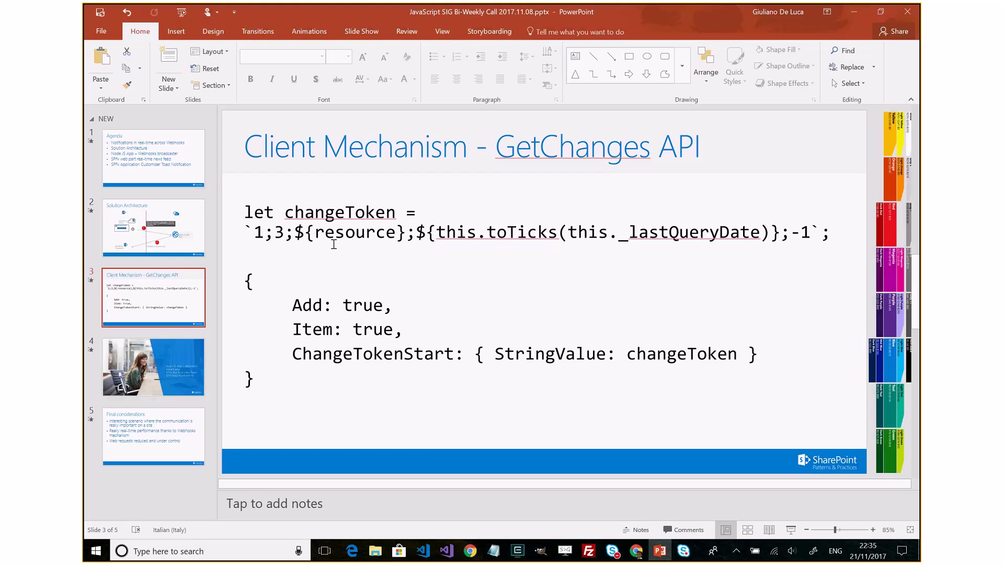
drag(254, 232, 285, 234)
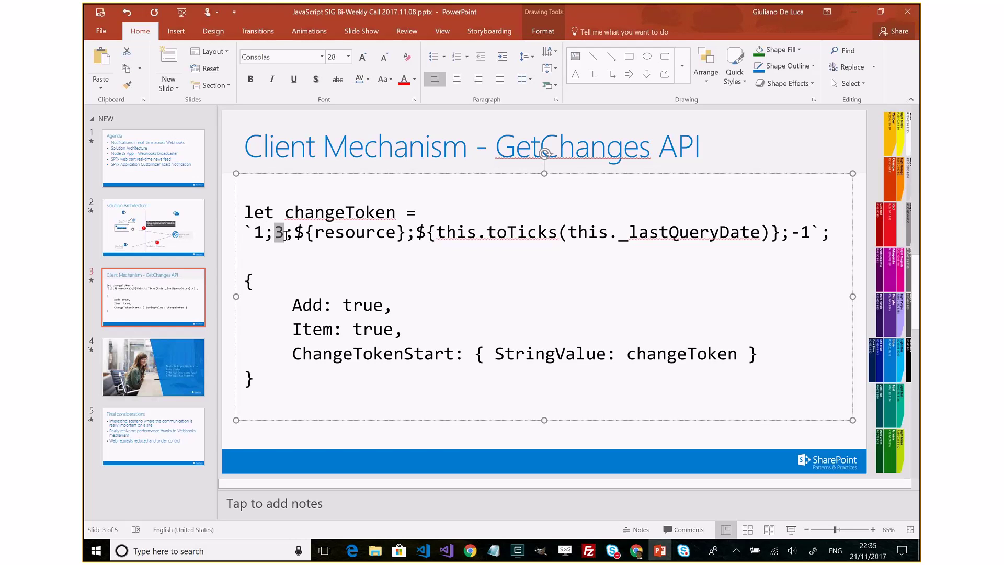
click(340, 251)
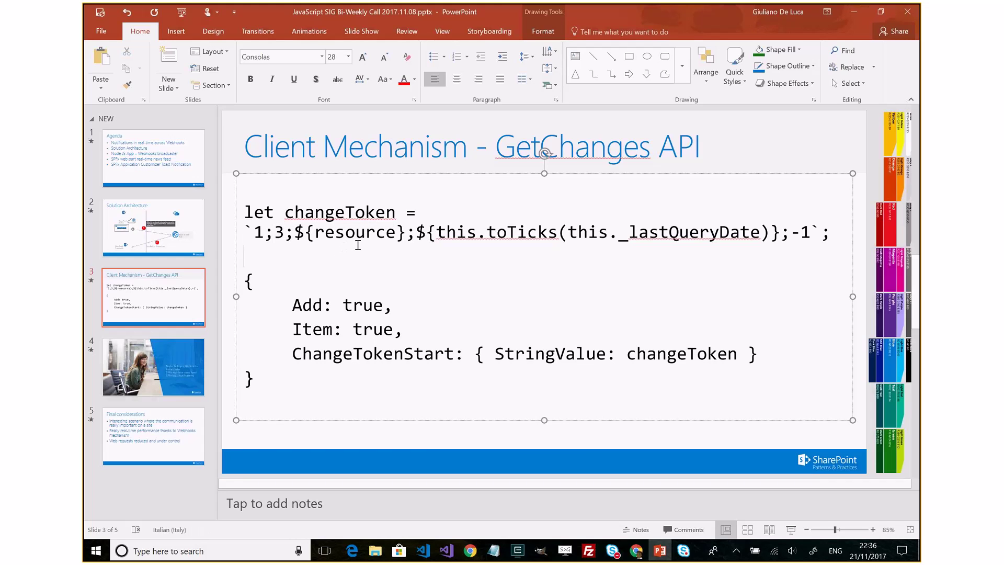
drag(274, 234, 282, 234)
click(283, 233)
mouse_move(397, 233)
mouse_down()
mouse_move(285, 233)
mouse_move(409, 236)
mouse_up()
click(298, 234)
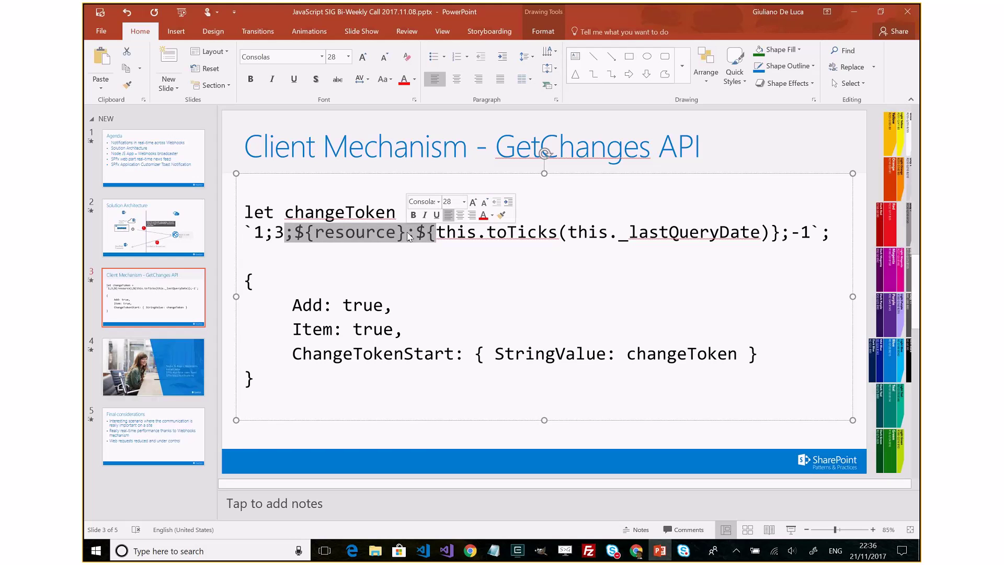
click(400, 236)
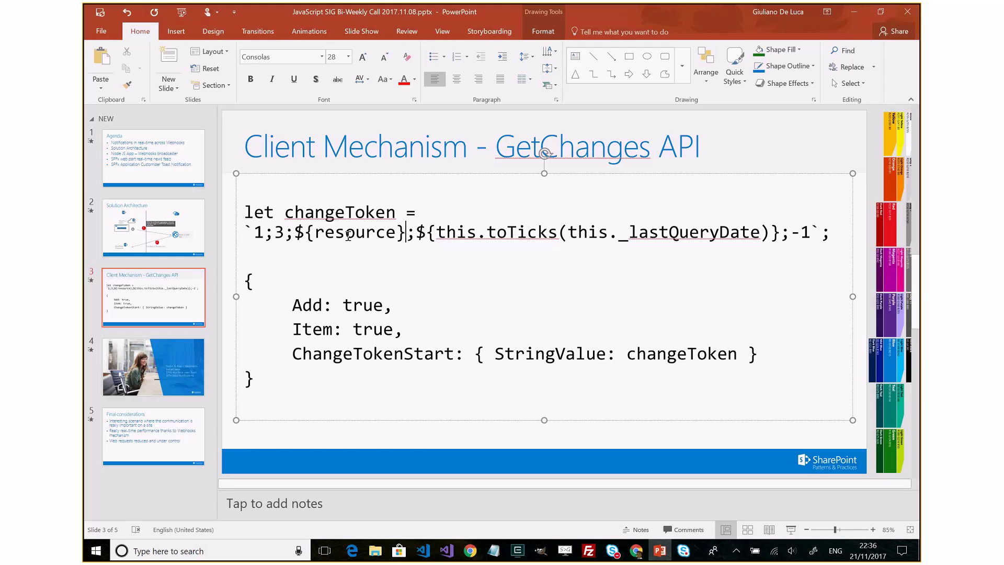
drag(294, 236, 435, 236)
key(Left)
drag(761, 232, 809, 234)
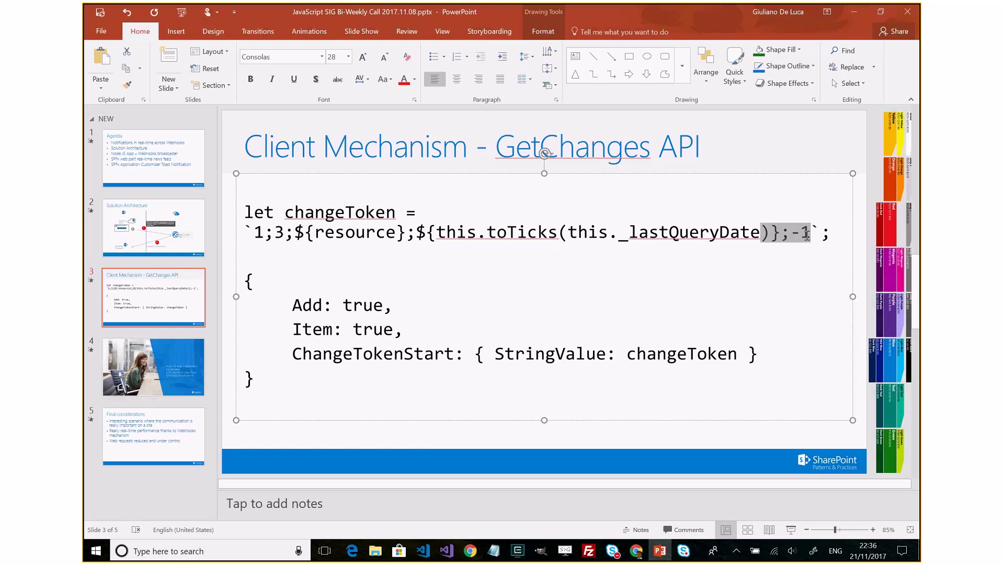
click(809, 236)
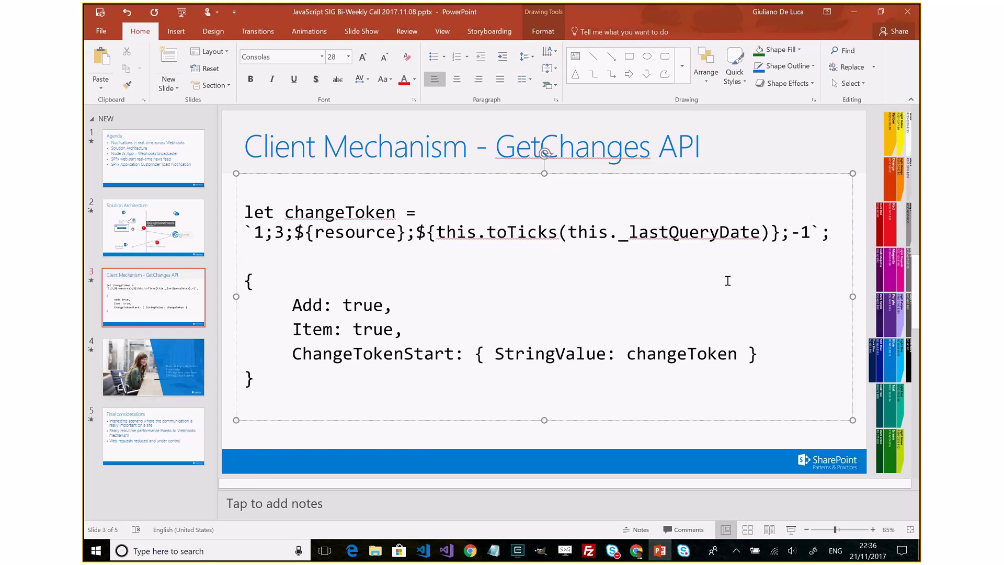
Step: Go to the DEMO slide, then open the SPFx Webhooks page in the SharePoint site in Chrome
click(203, 367)
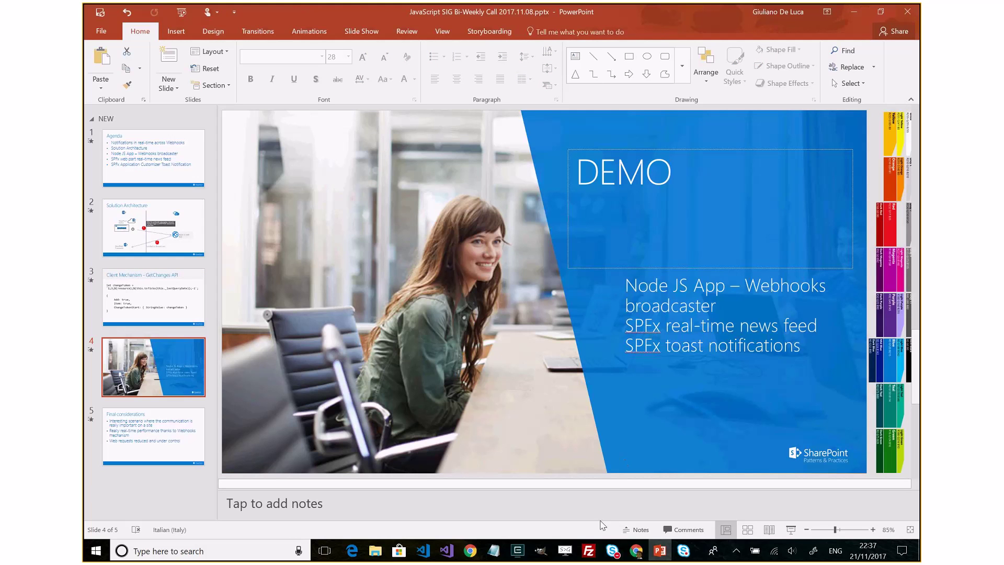
click(636, 550)
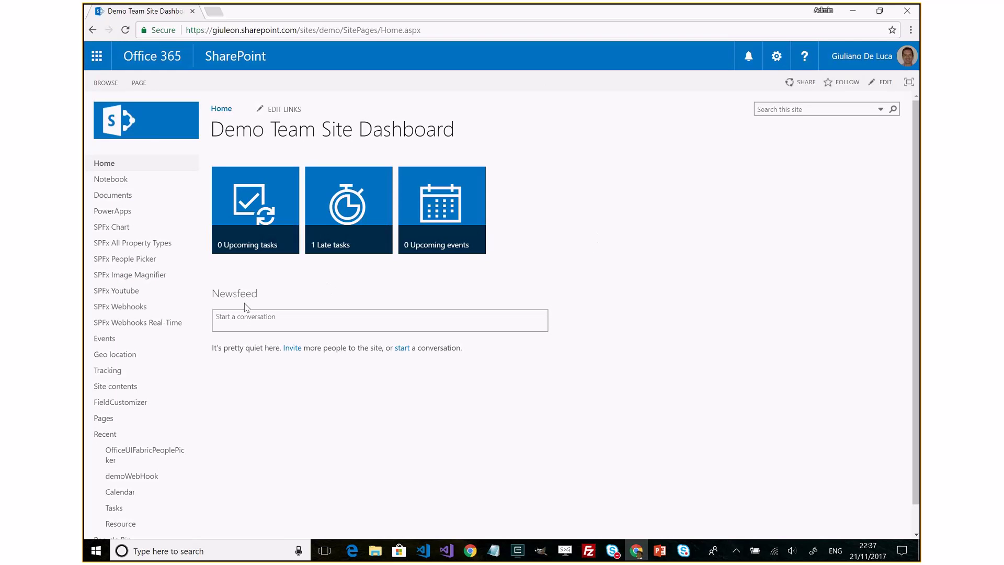
click(127, 309)
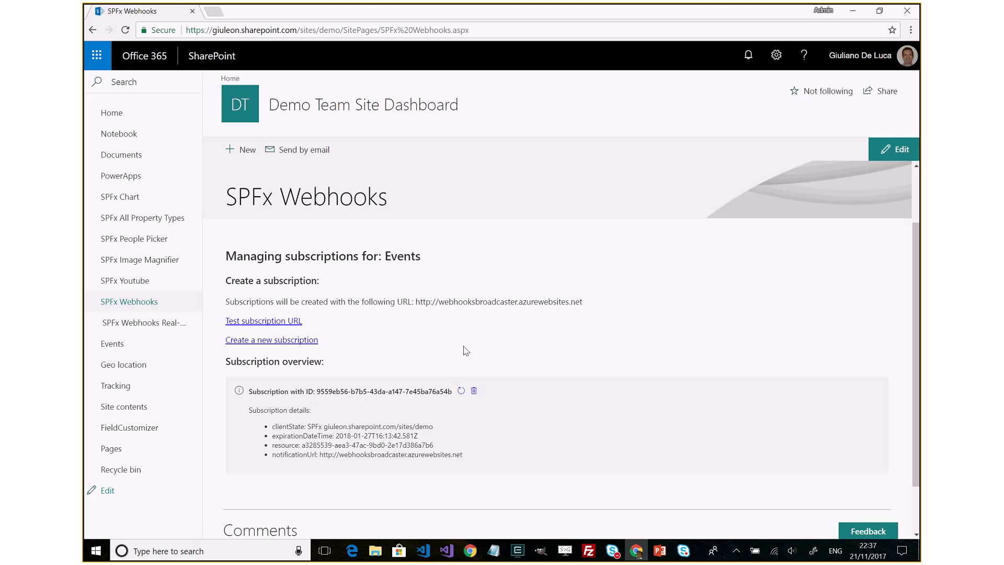
click(351, 550)
click(296, 12)
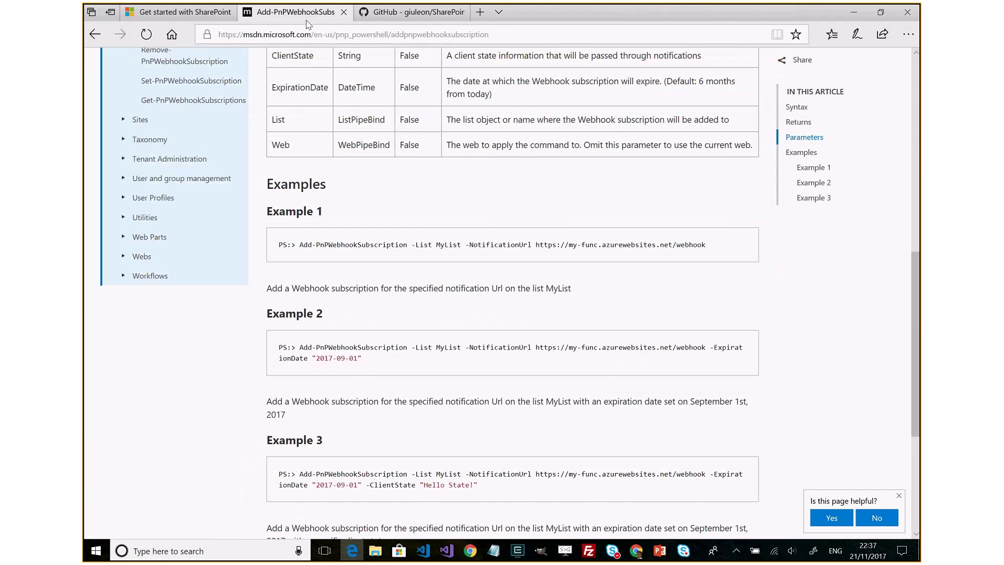
scroll(309, 255, down, 1)
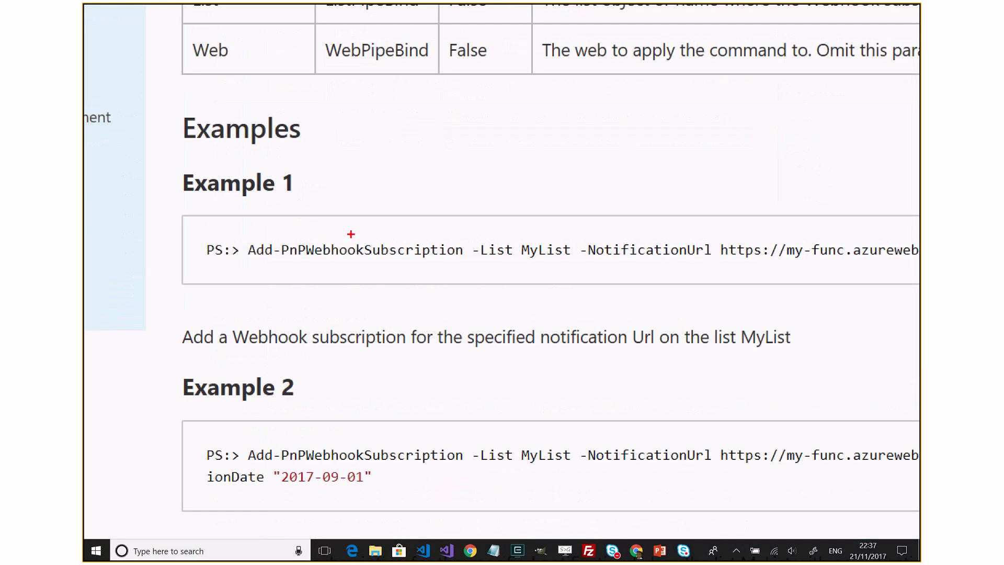
drag(350, 235, 548, 130)
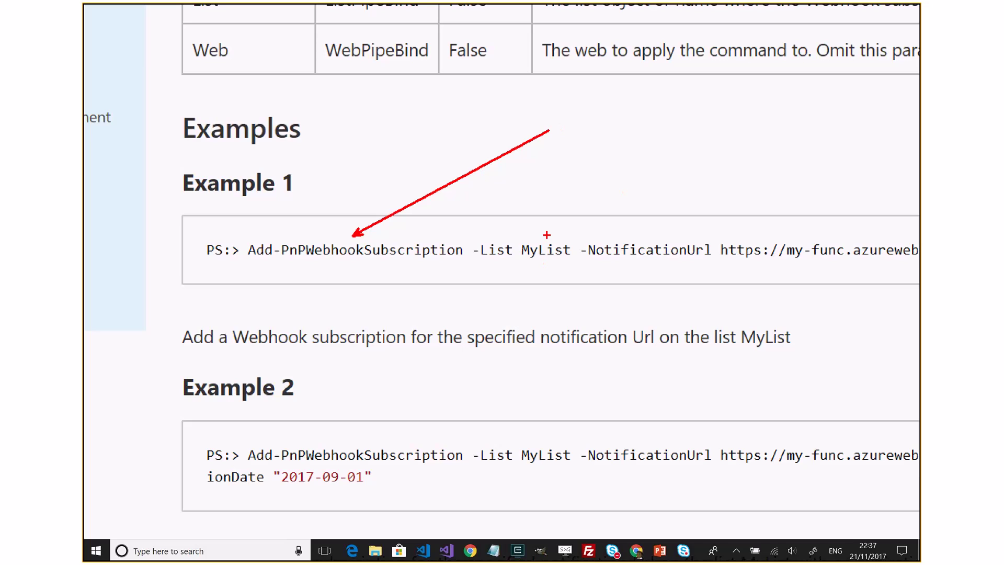
drag(546, 236, 590, 151)
drag(779, 235, 705, 166)
key(Escape)
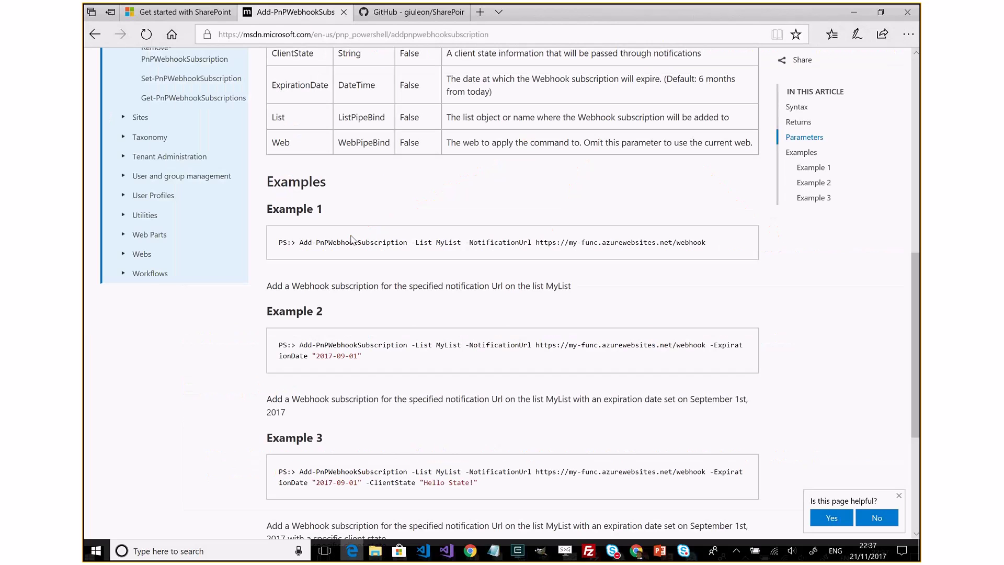
Step: Open the SPFx Webhooks Real Time page, and the Events list in a new tab
key(alt+Tab)
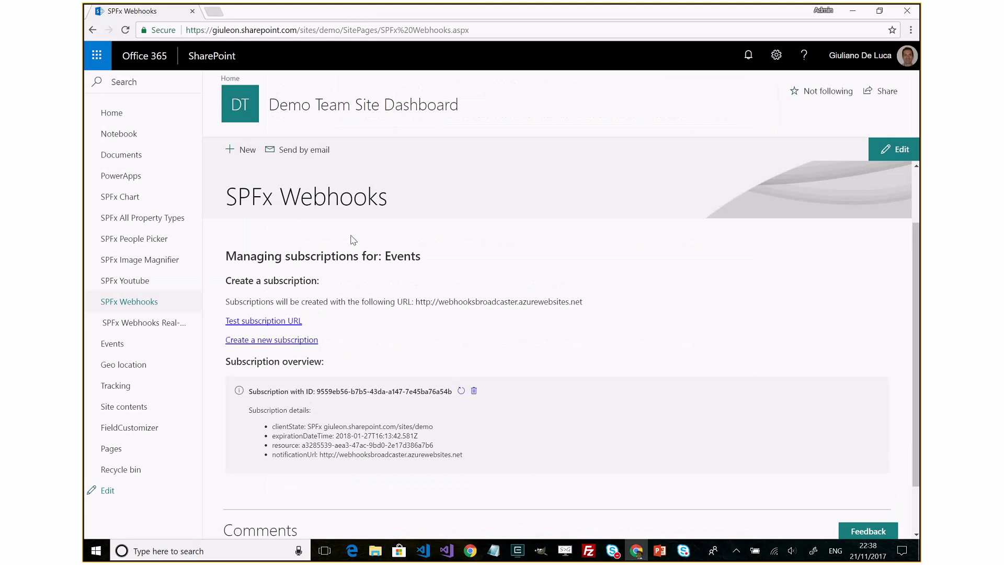
click(156, 325)
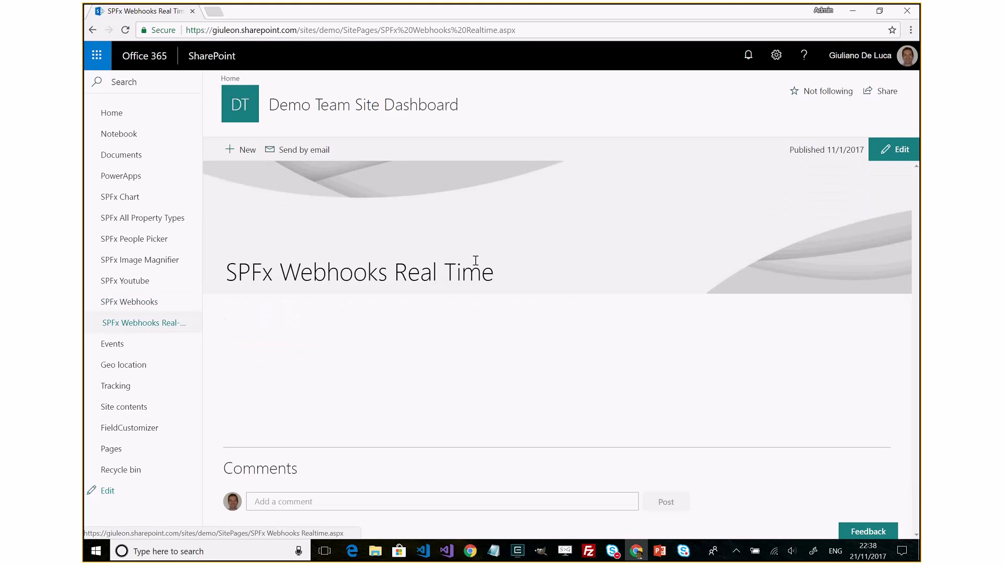
scroll(475, 260, down, 2)
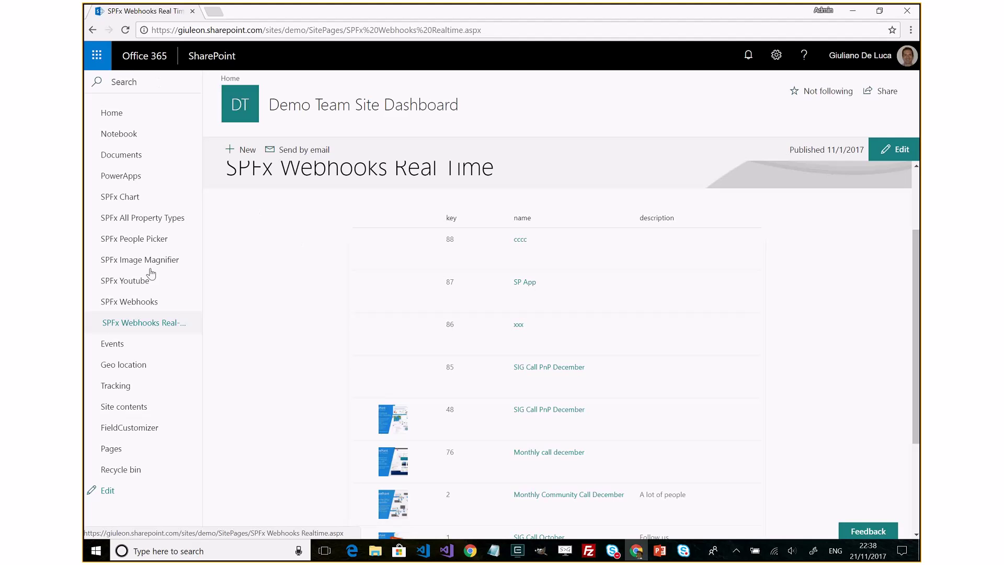
right_click(121, 346)
click(151, 352)
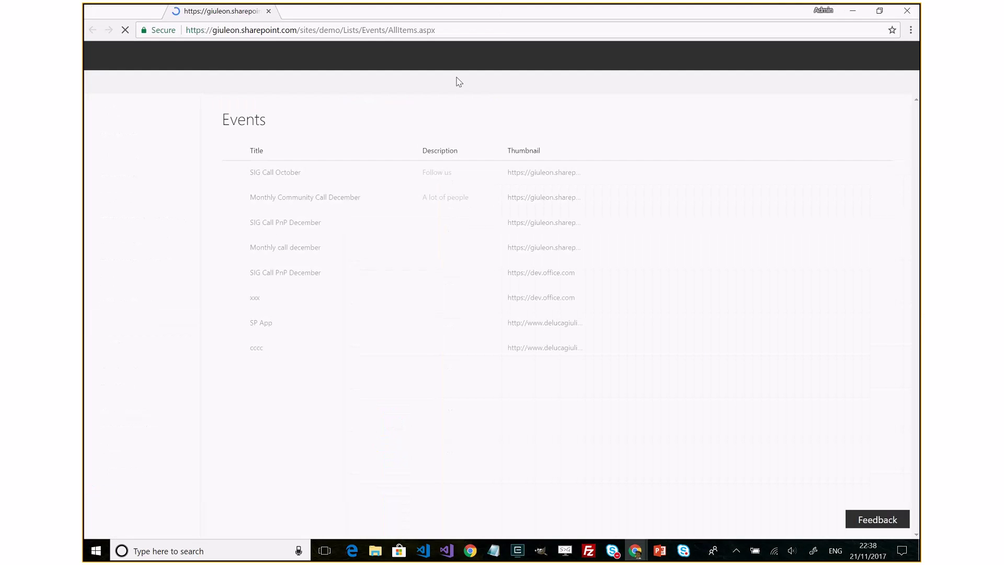
drag(320, 9, 919, 305)
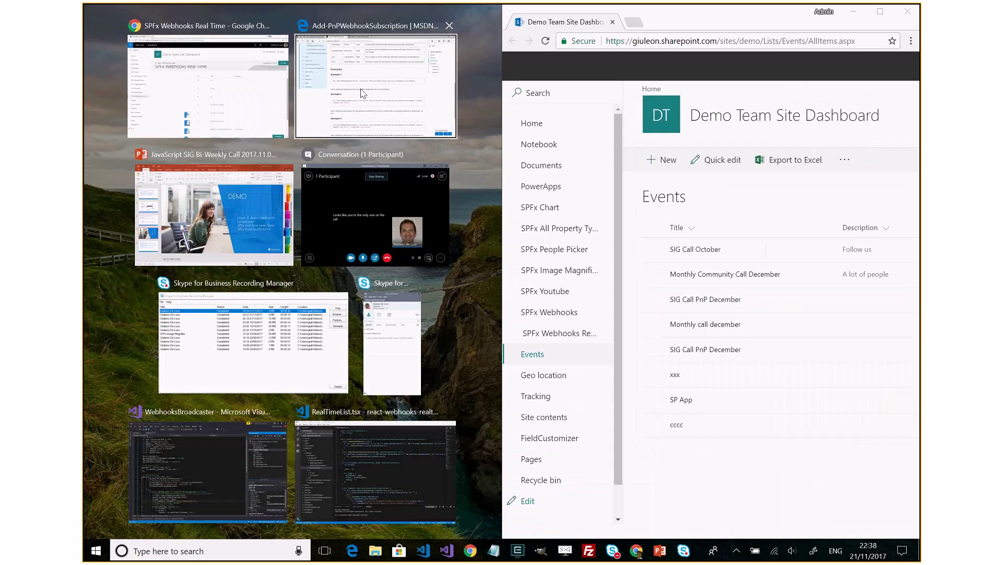
click(212, 86)
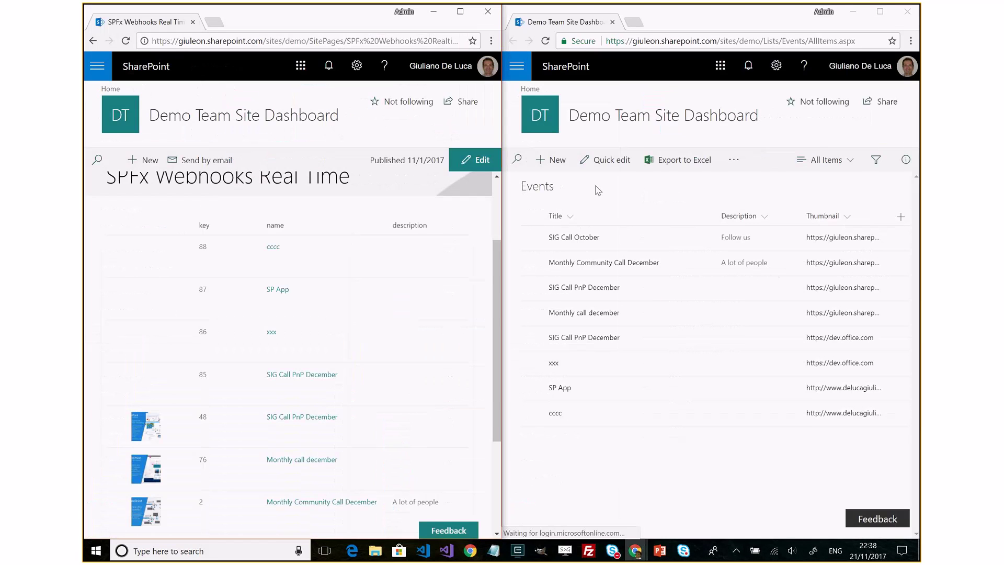
click(552, 166)
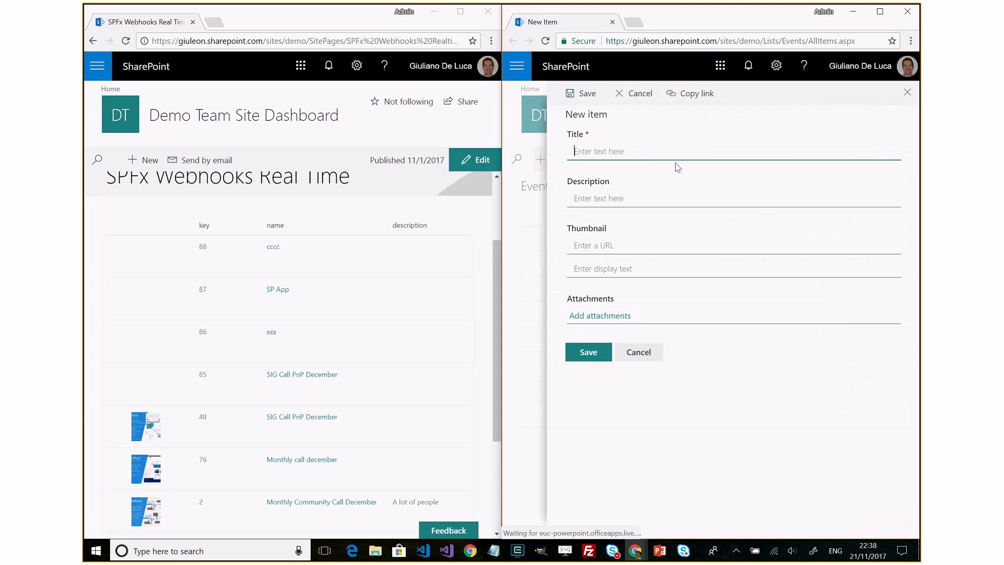
text(xx)
key(BackSpace)
key(BackSpace)
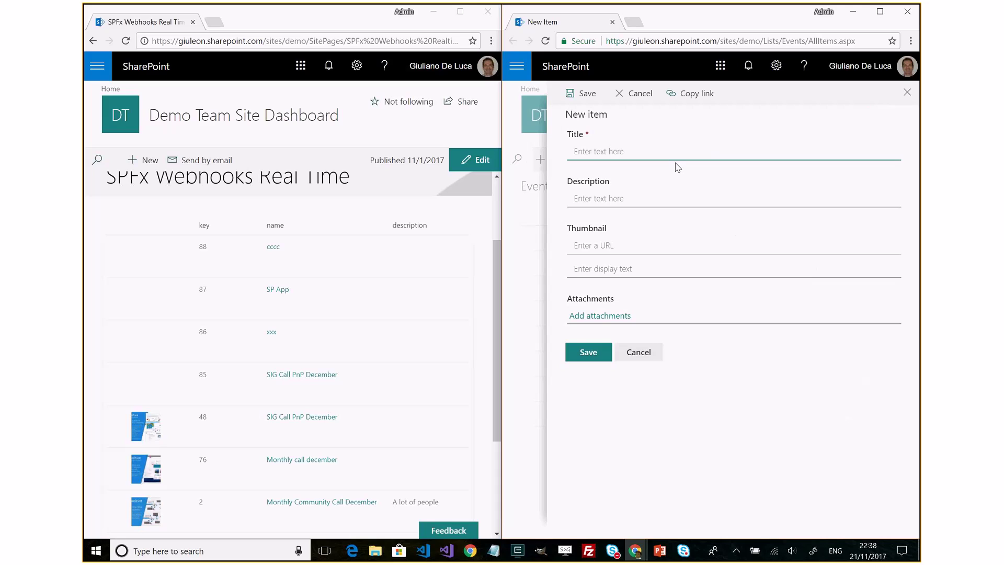
text(Conference call)
key(Tab)
key(Tab)
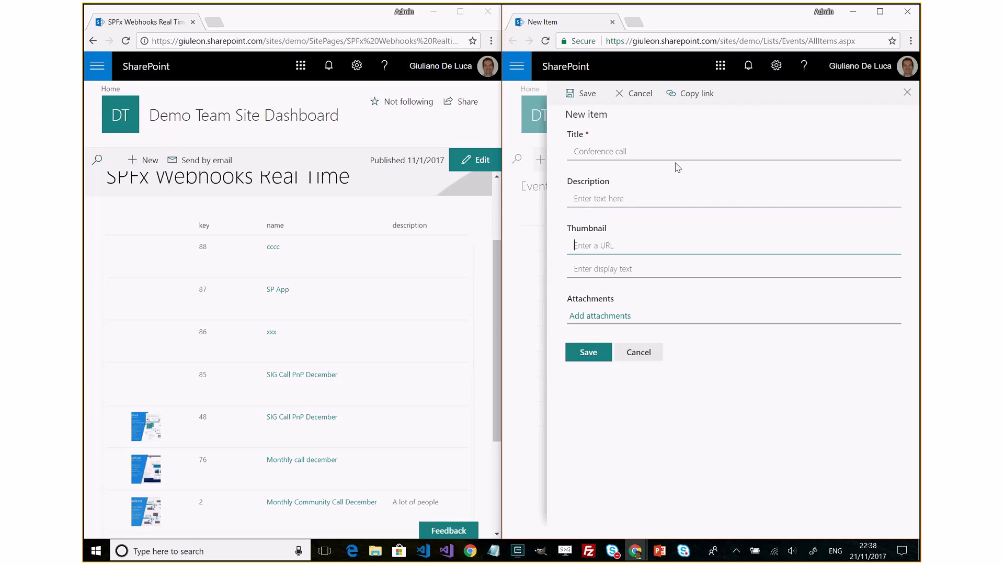
text(https://dev.office.com)
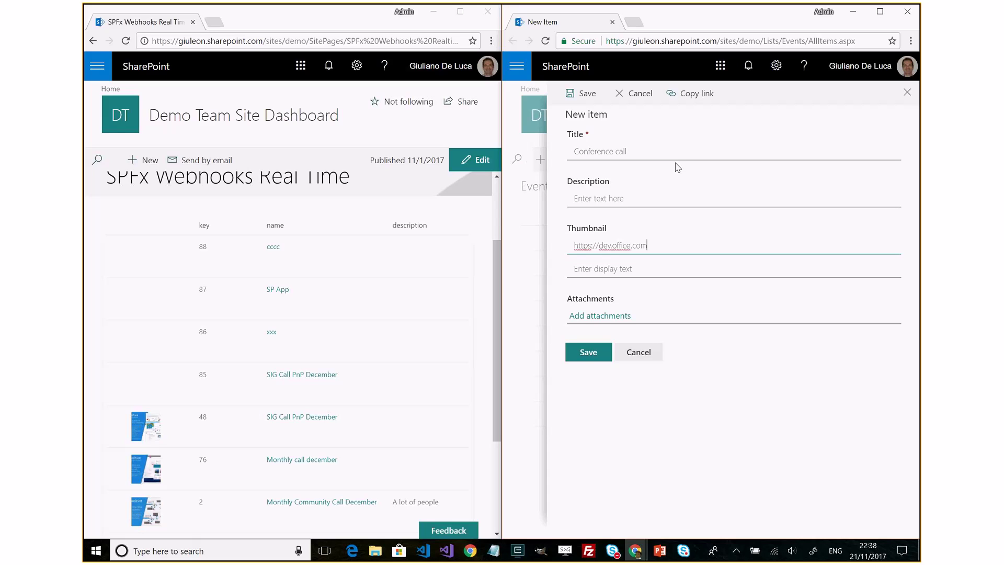
click(587, 355)
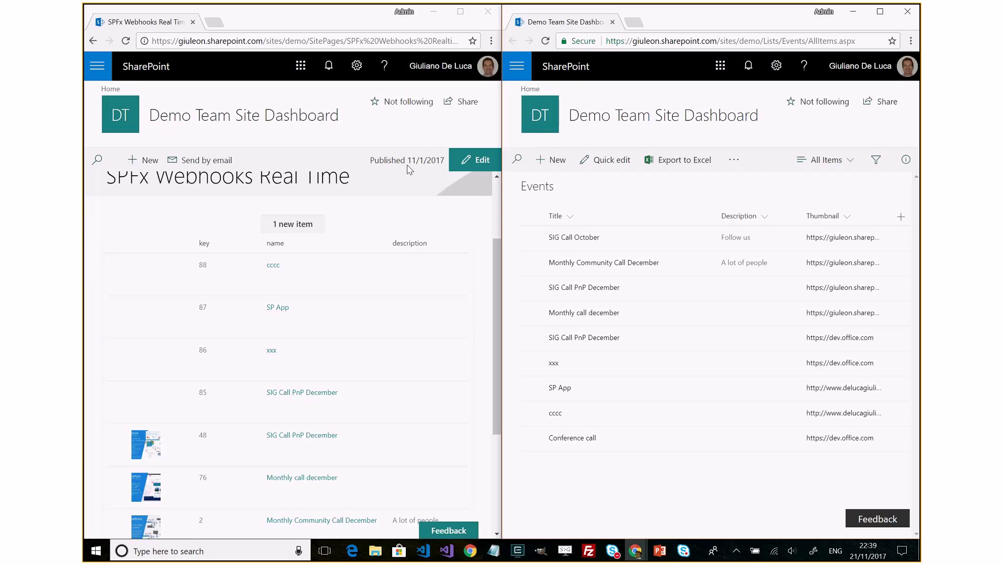
Step: Load the '1 new item' so Conference call appears as item 89 above cccc
click(286, 225)
click(287, 226)
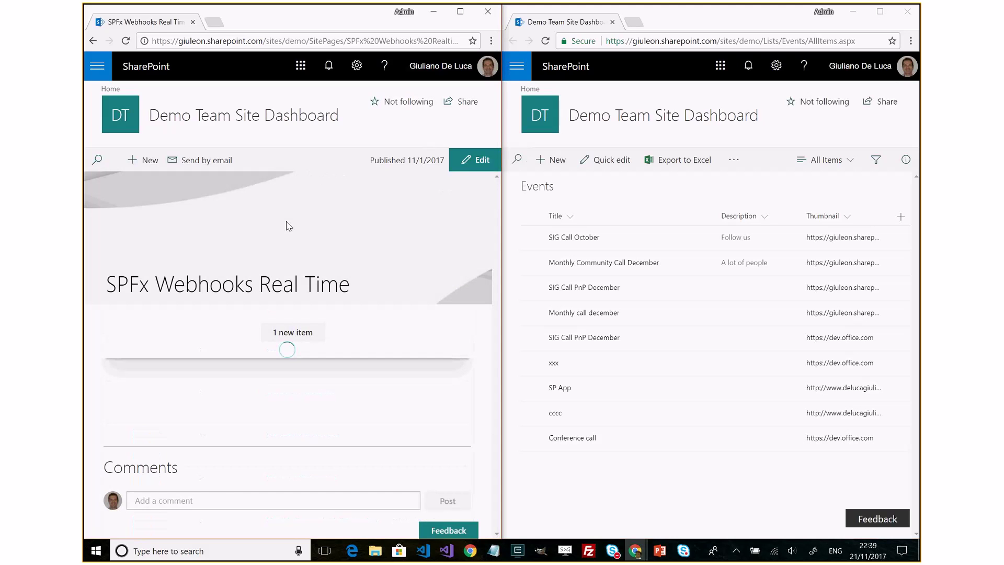
drag(494, 265, 494, 317)
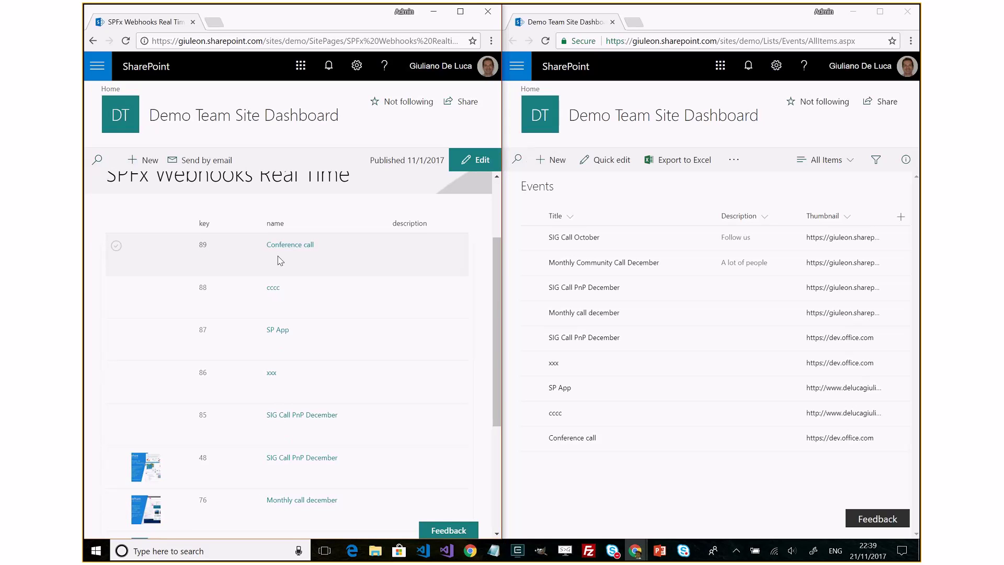
Step: Bring up WebhooksBroadcaster's server.js in Visual Studio at the express require line
click(447, 550)
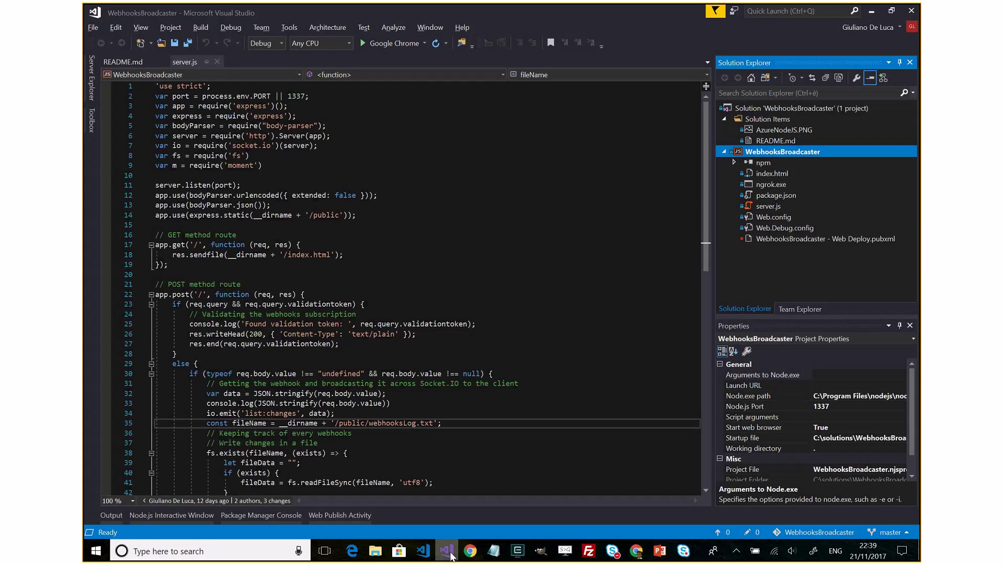
click(704, 187)
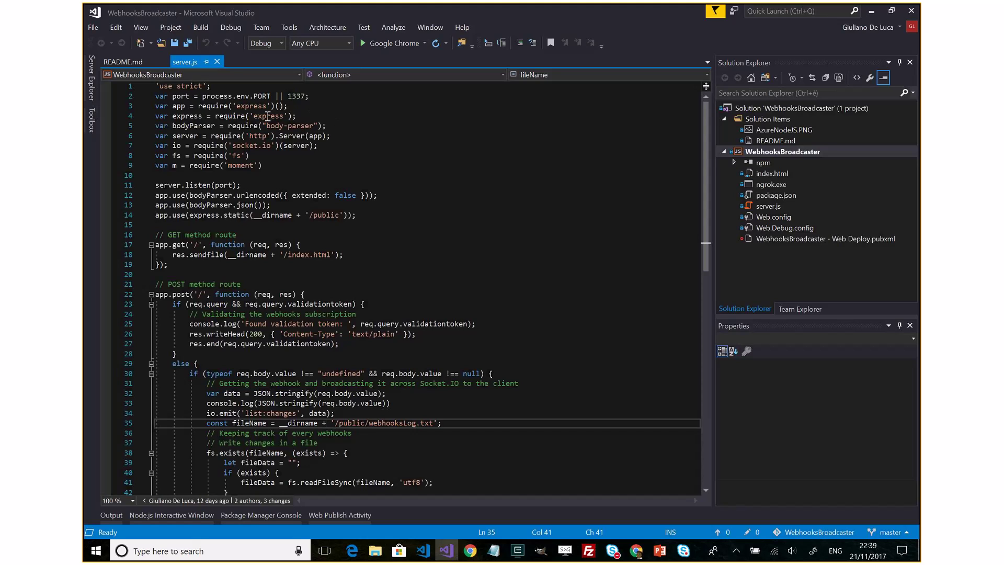
mouse_move(267, 116)
click(333, 120)
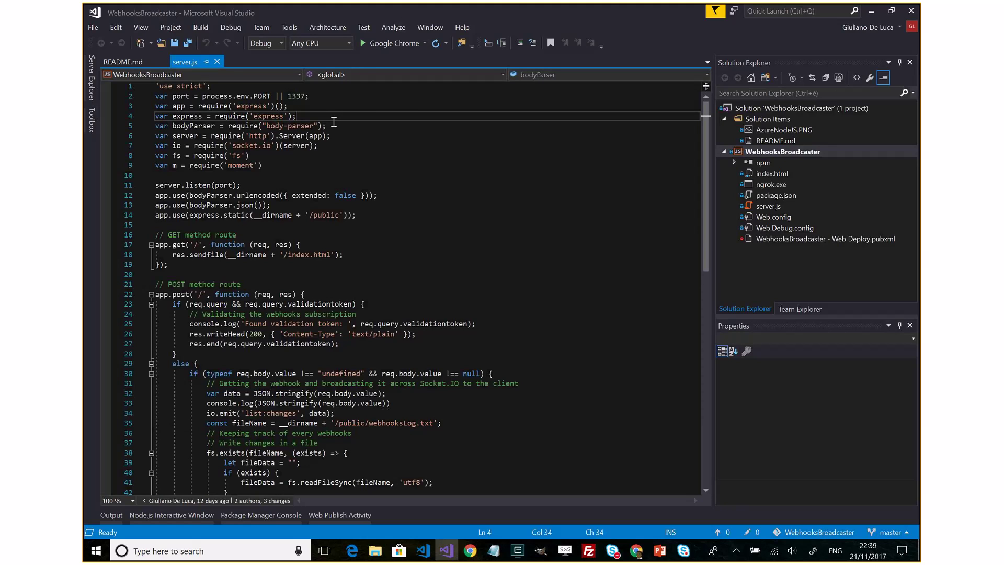
Step: Step through the body-parser, fs, socket.io and moment requires, then jump to the file's end
key(Down)
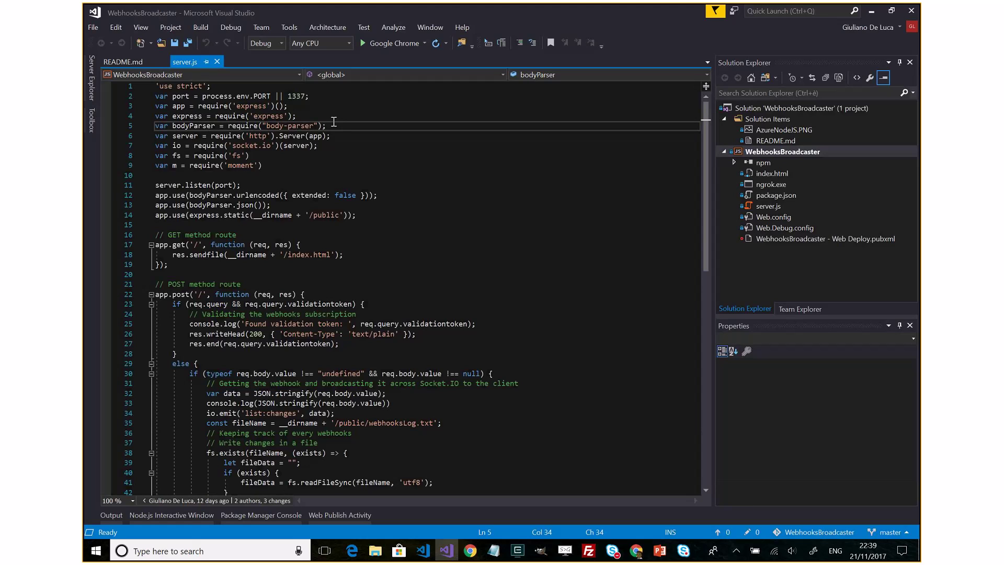
key(Down)
key(Down)
key(Down)
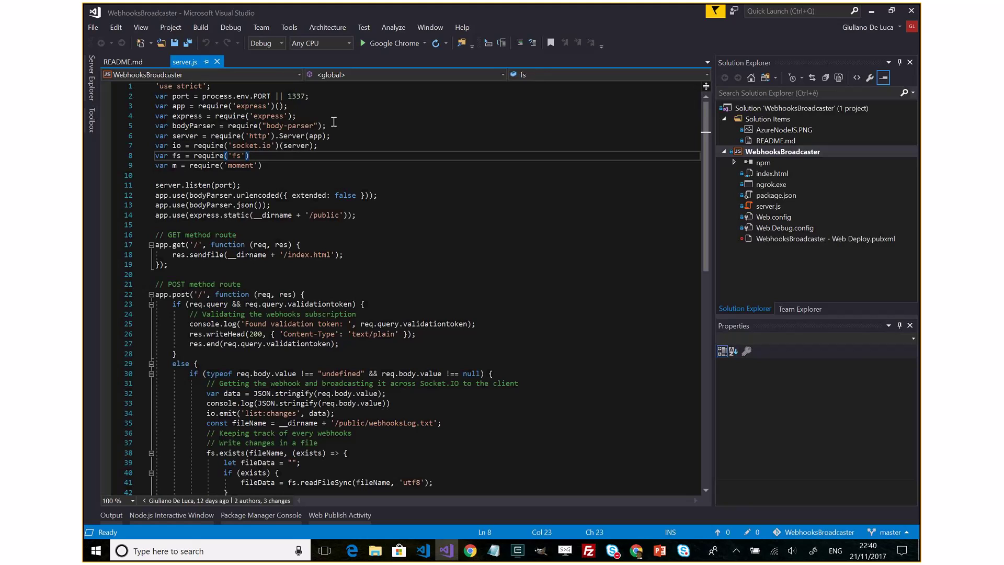
key(Up)
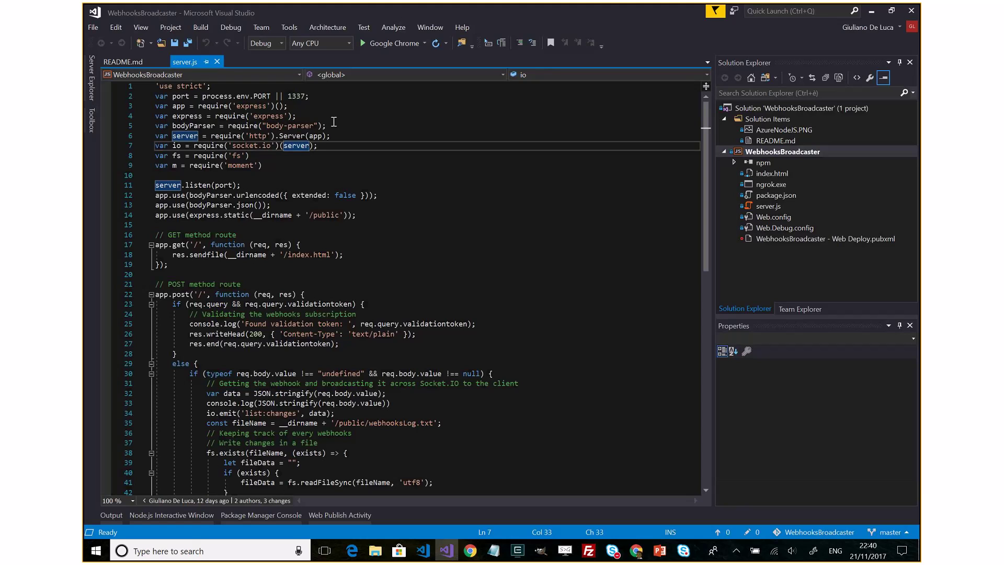
key(Left)
key(Left)
key(Left)
key(Left)
key(Left)
key(Left)
key(Left)
key(Left)
key(Left)
key(Left)
key(Left)
key(Left)
key(Left)
key(Left)
key(Down)
key(Down)
key(ctrl+w)
key(Down)
key(Down)
key(Down)
key(Down)
key(Down)
key(Down)
key(Down)
key(Down)
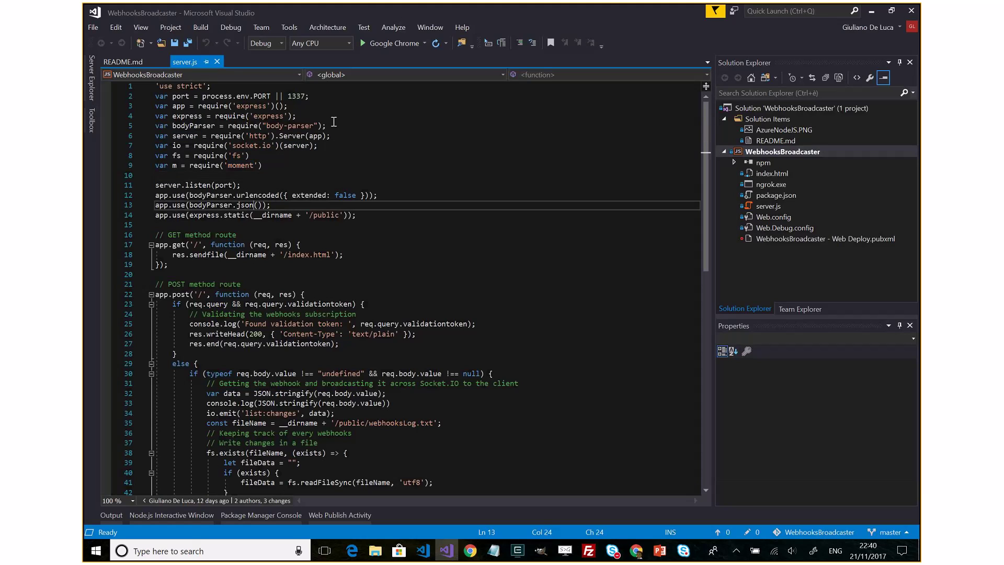
key(Down)
key(Down)
key(Down)
key(Down)
key(Down)
key(ctrl+End)
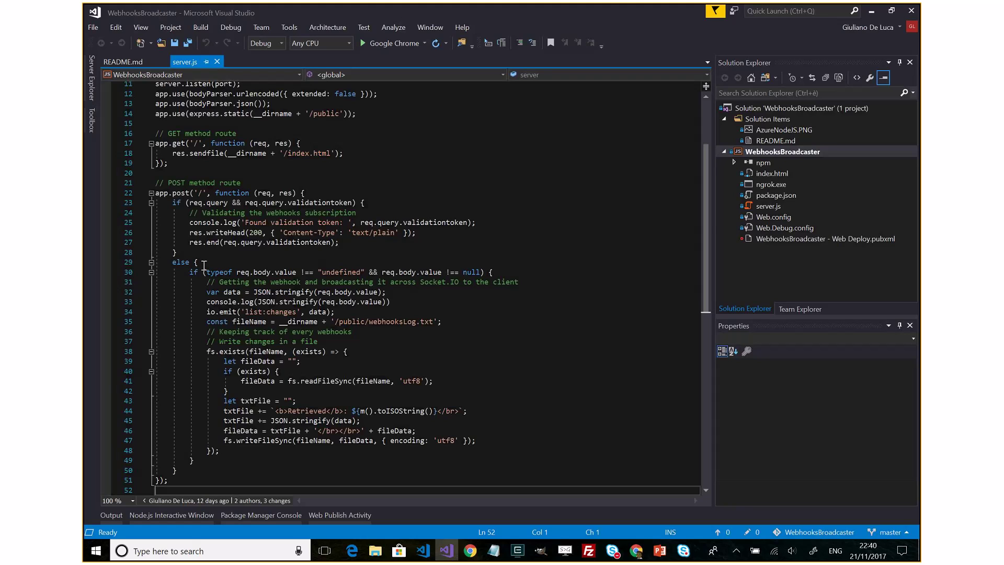
drag(207, 272, 342, 268)
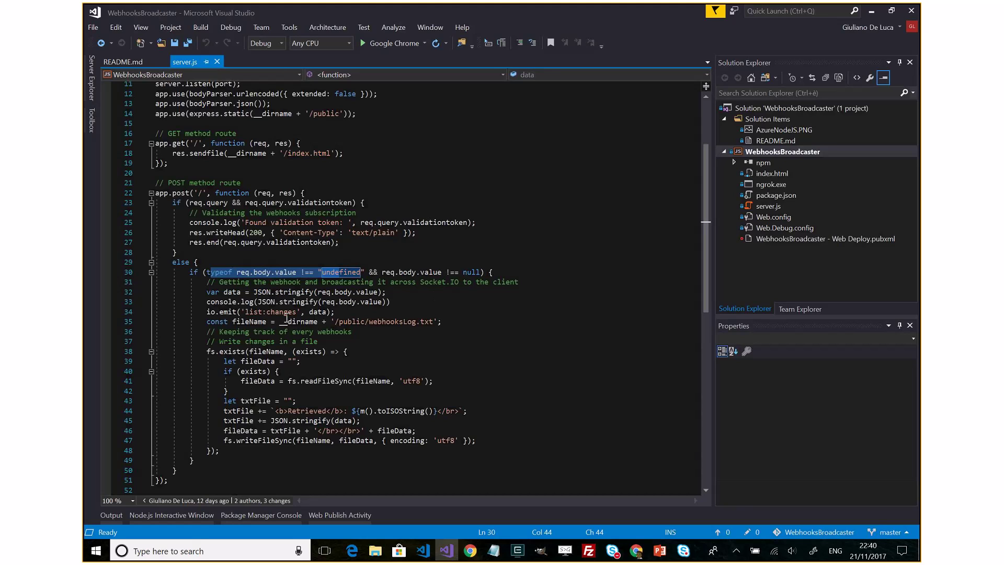
click(231, 312)
double_click(231, 312)
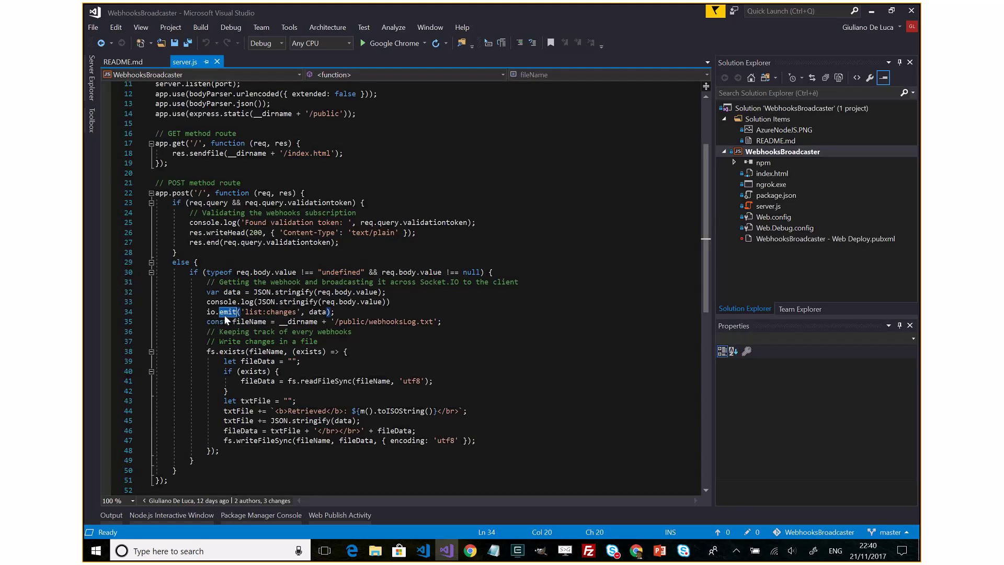
Step: Scroll the broadcaster repo README in Edge to Dependencies and Deploy, then show RealTimeList.tsx in VS Code
mouse_move(225, 316)
mouse_move(285, 318)
mouse_move(345, 382)
click(351, 550)
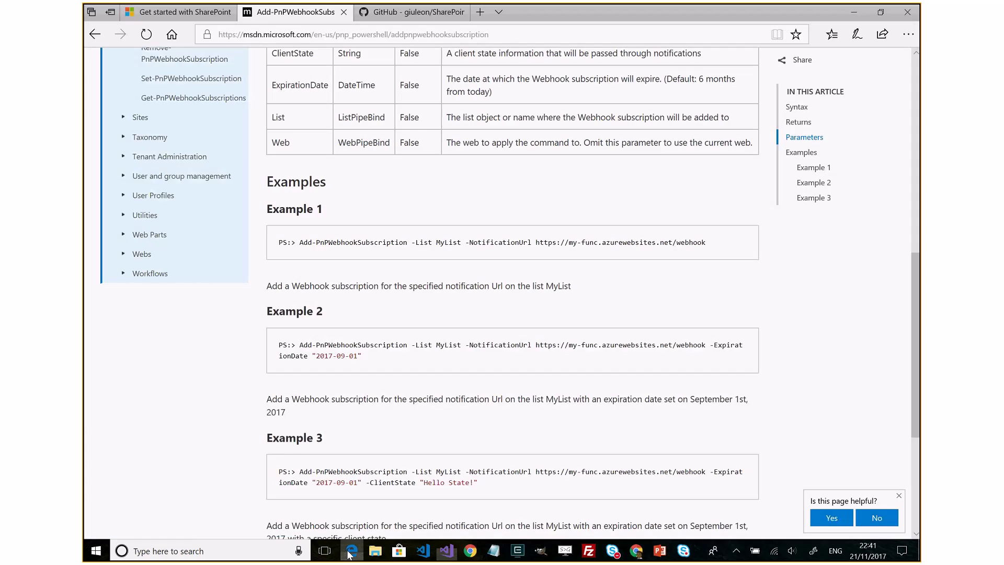
click(418, 12)
scroll(916, 220, up, 2)
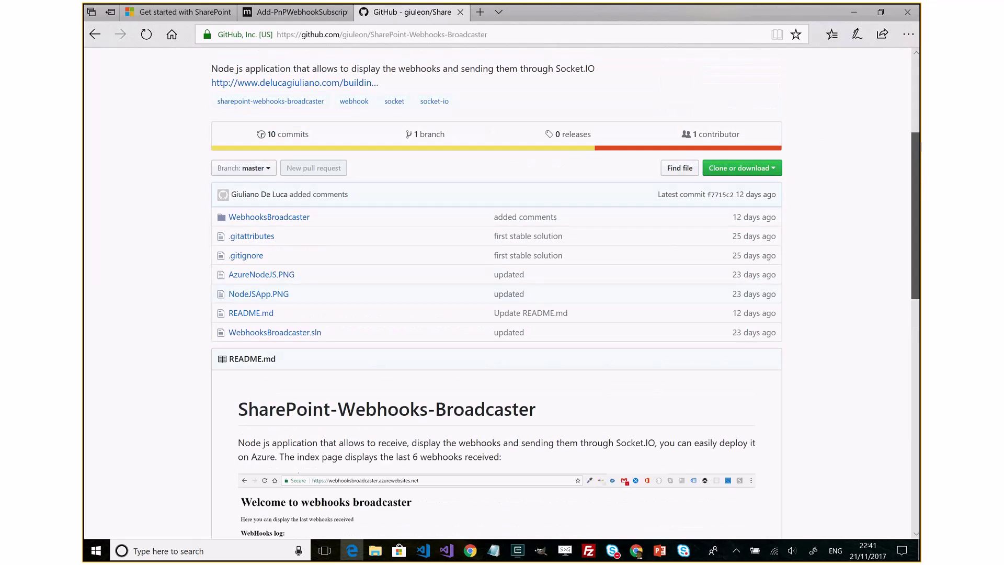
drag(919, 148, 919, 116)
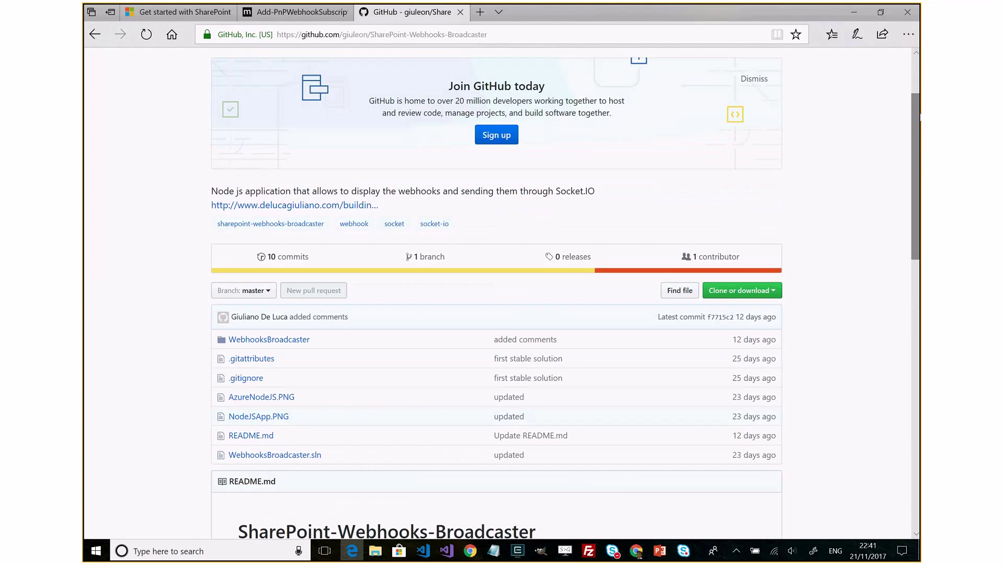
scroll(920, 179, down, 1)
drag(919, 179, 911, 350)
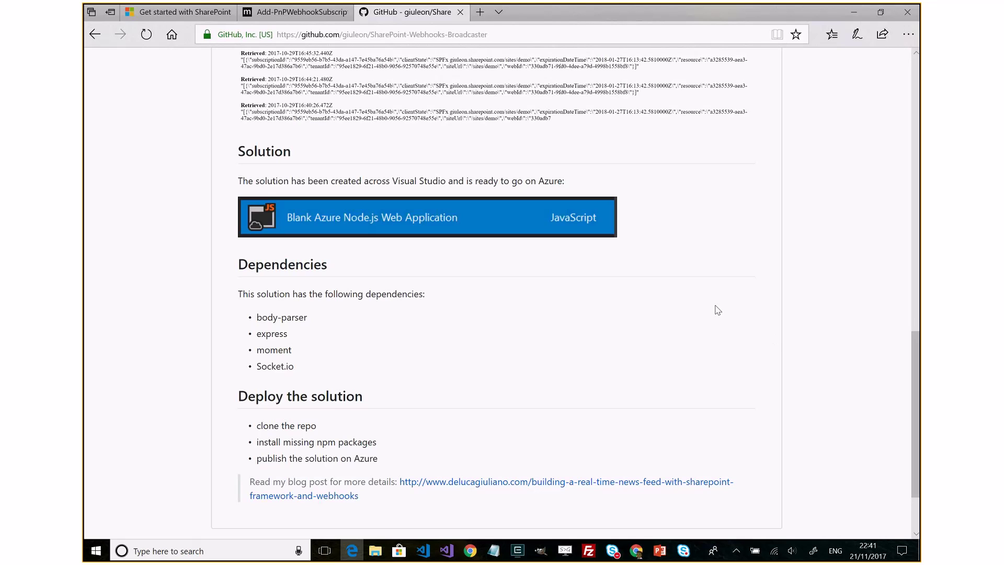
click(423, 550)
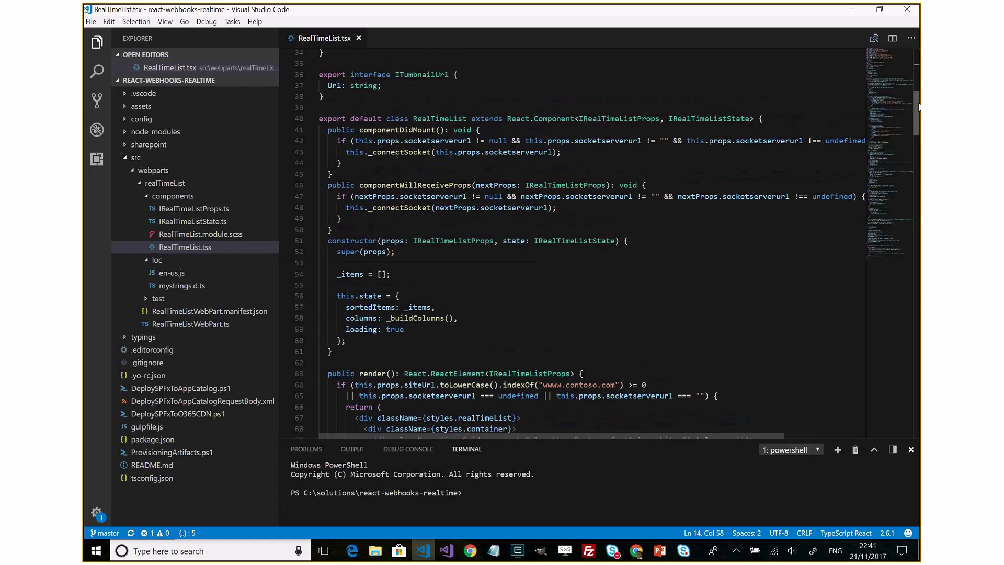
Step: Jump from the _connectSocket call to its definition and examine the io(socketServerUrl) connection
mouse_move(919, 106)
mouse_down()
mouse_move(916, 68)
mouse_move(907, 104)
mouse_up()
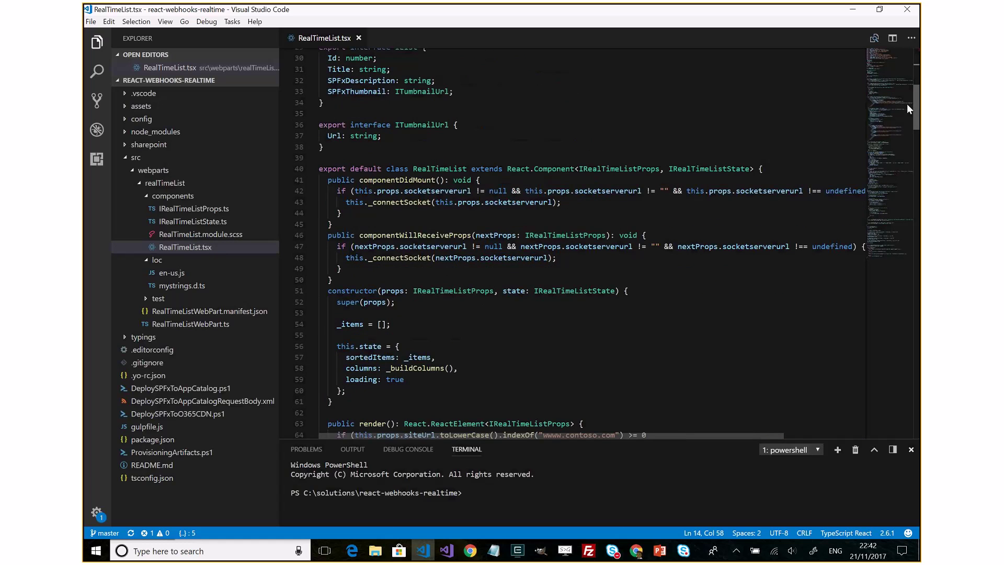
click(395, 204)
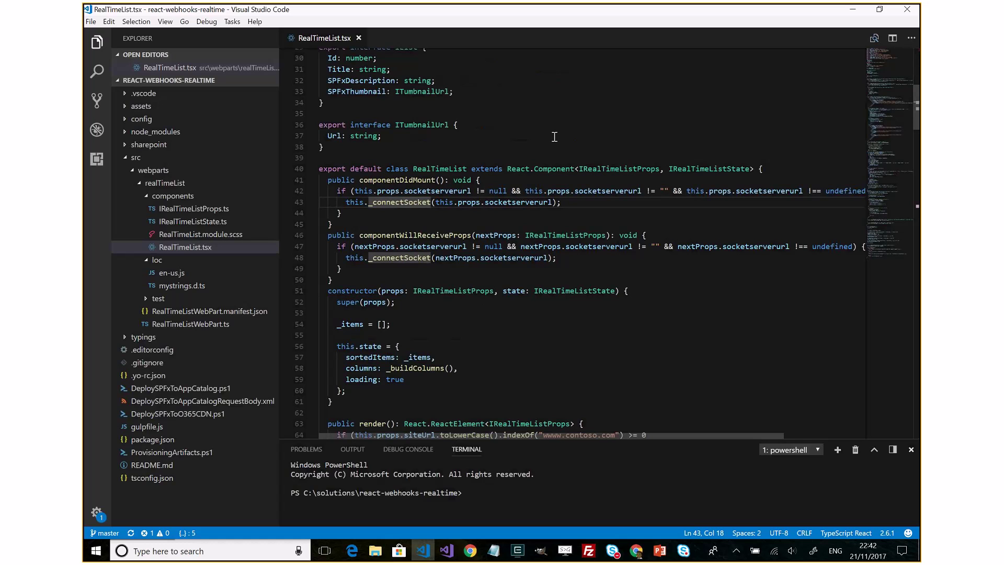
key(F12)
key(Down)
key(Down)
key(Up)
key(Down)
key(Down)
key(Down)
key(Up)
key(Up)
key(Right)
key(Right)
key(Right)
key(Right)
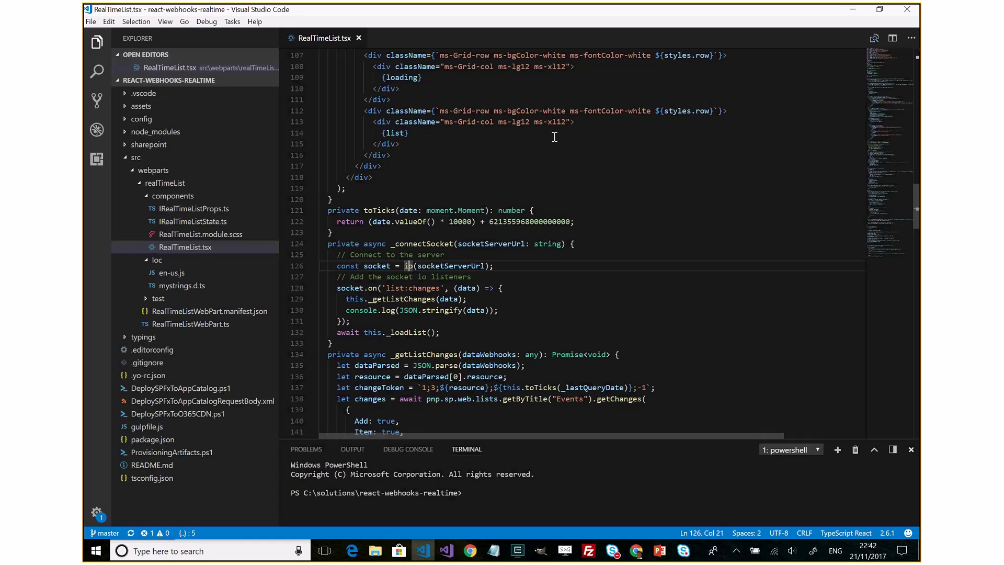
Step: Follow the socket.on list:changes listener down to its _getListChanges call
key(Down)
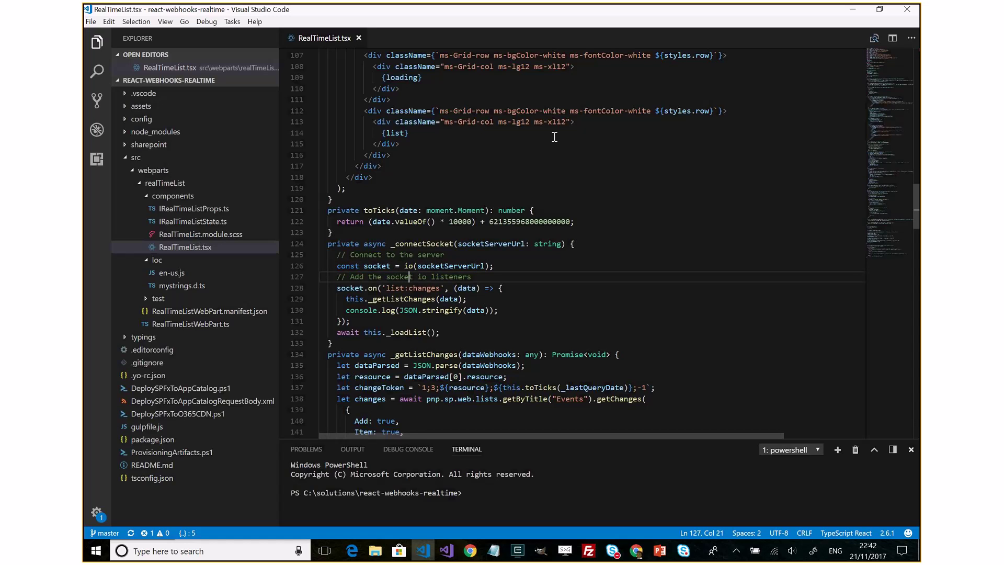
key(Left)
key(Up)
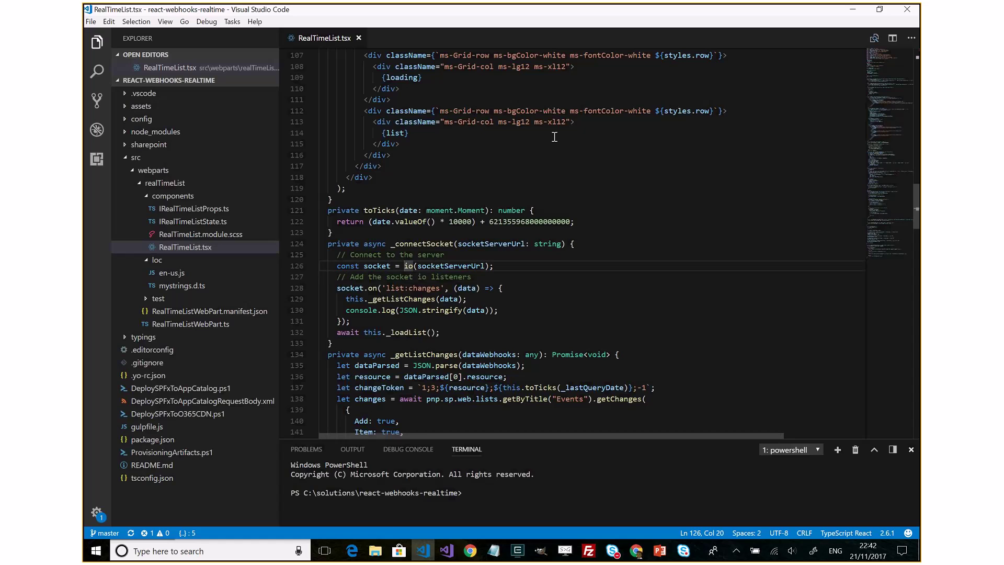
key(Down)
key(Down)
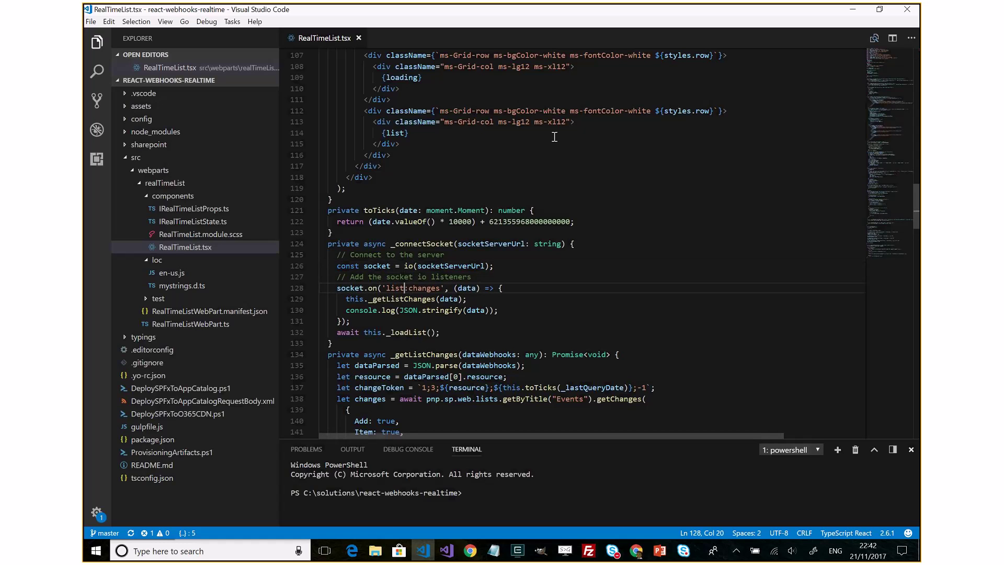
key(Left)
key(Left)
key(Left)
key(Left)
key(Left)
key(Left)
key(Left)
key(Left)
key(Left)
key(Left)
key(Left)
key(Right)
key(Right)
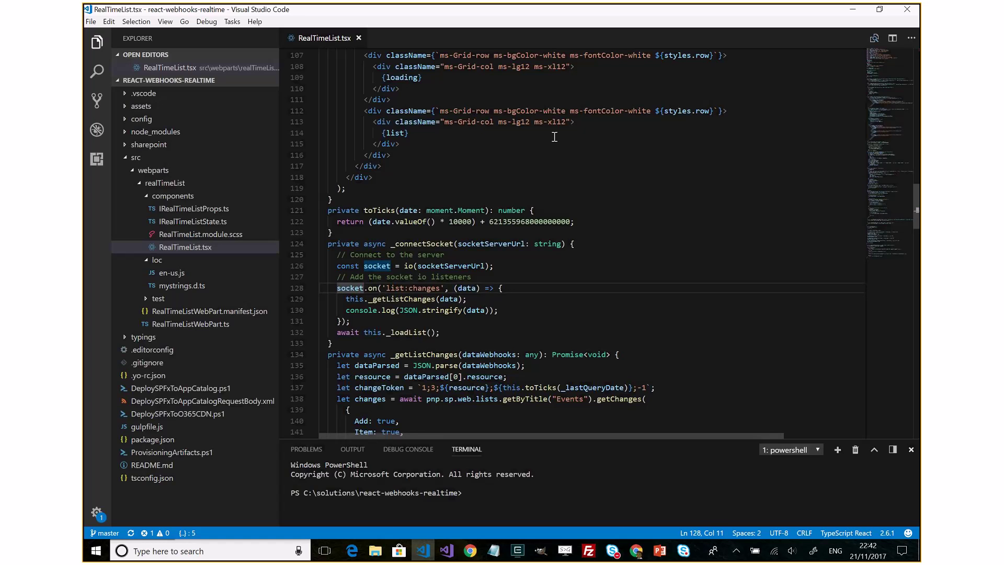
key(Down)
key(Right)
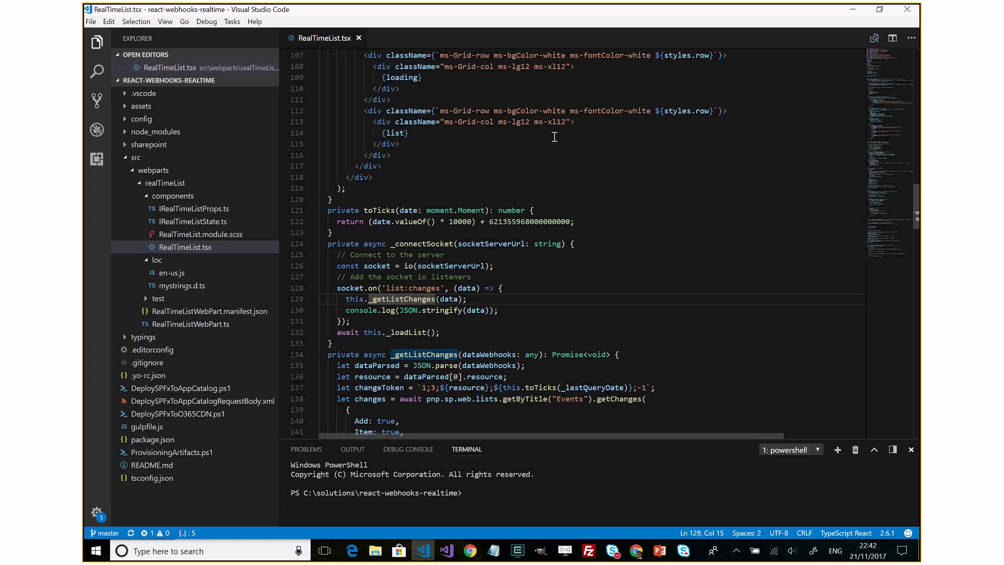
Step: Jump to _getListChanges and step through its getChanges query on Events
key(F12)
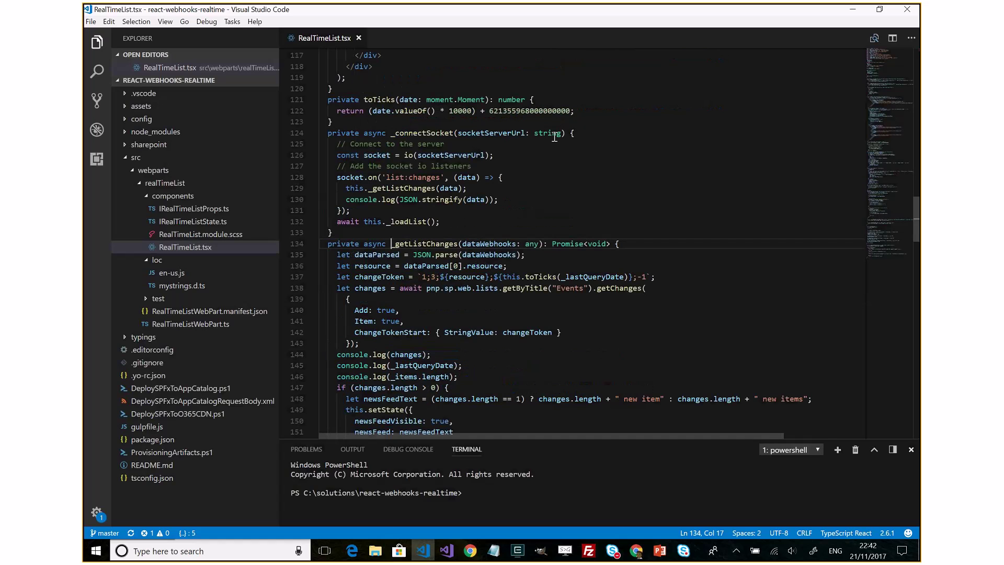
key(Down)
key(Down)
key(Down)
key(Down)
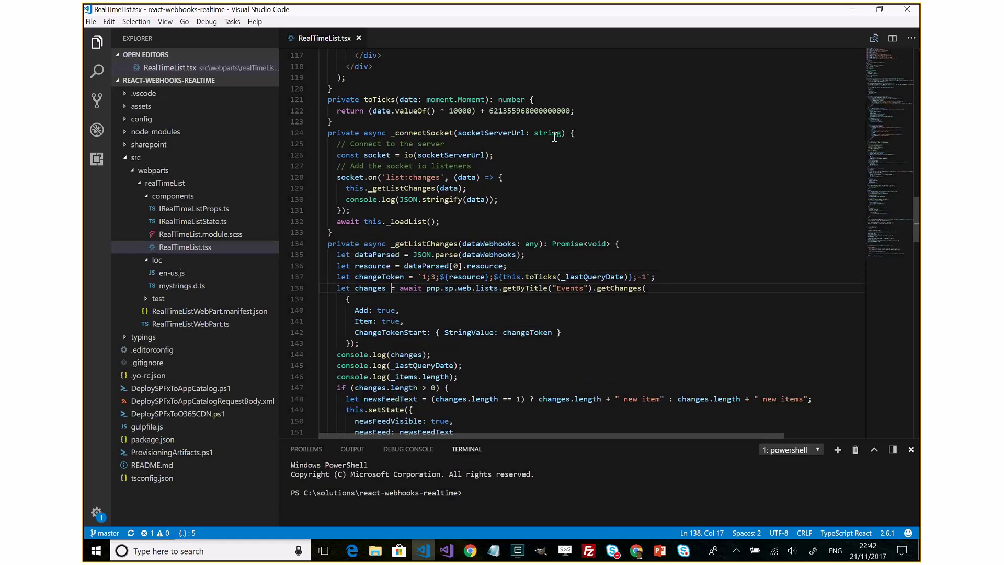
key(Down)
key(Down)
key(Down)
key(Down)
key(Down)
key(Down)
key(Down)
key(Down)
key(Down)
key(Down)
key(Down)
key(Down)
key(Down)
key(Down)
key(Down)
key(Down)
key(Down)
key(Down)
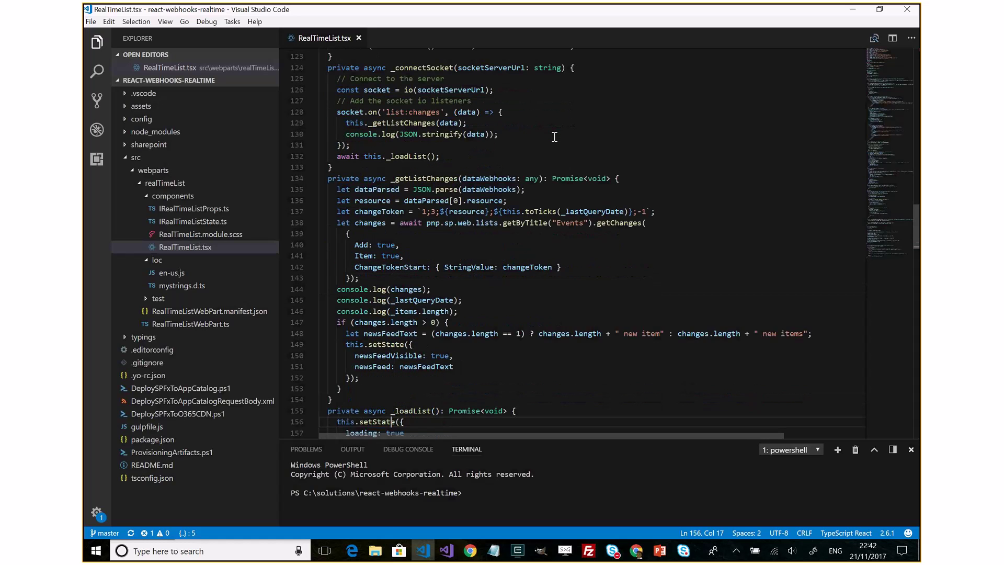
key(Up)
key(Up)
key(Up)
key(Up)
key(Up)
key(Up)
key(Up)
key(Up)
key(Up)
key(Up)
key(Up)
key(Up)
key(Up)
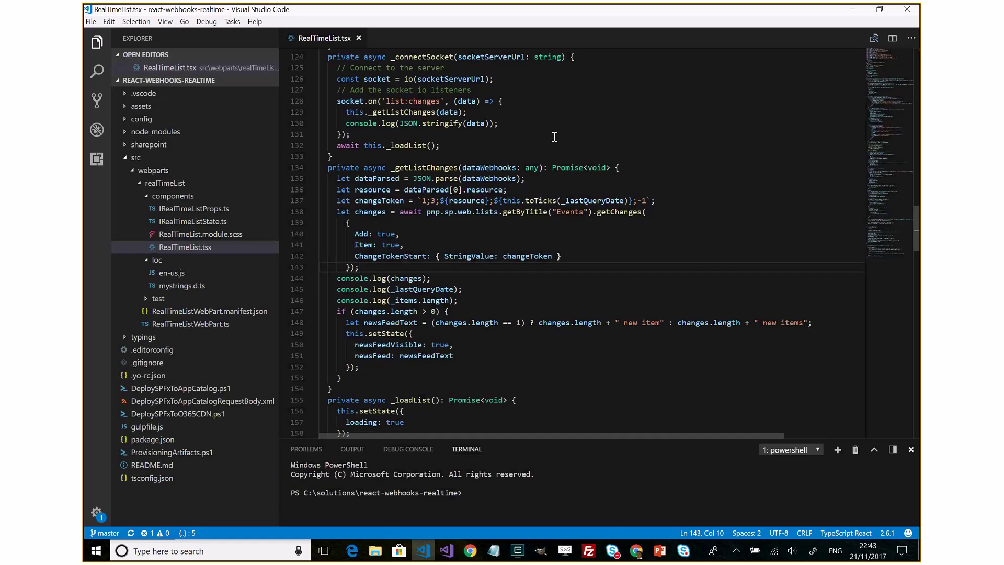
key(Down)
key(Down)
key(Down)
key(Down)
key(Down)
key(Down)
key(Down)
key(Down)
key(Down)
key(Down)
key(Down)
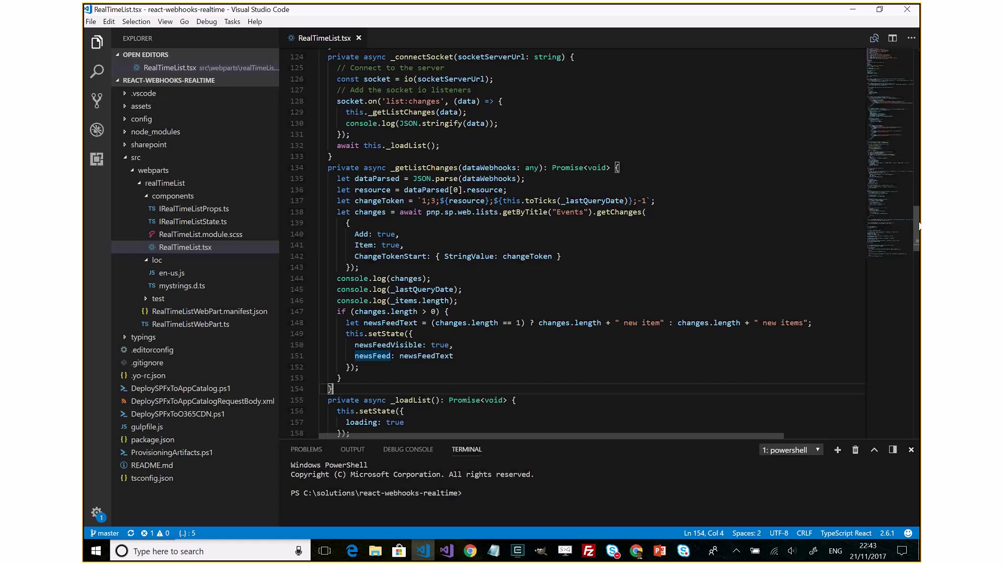
scroll(919, 240, down, 4)
scroll(919, 243, down, 1)
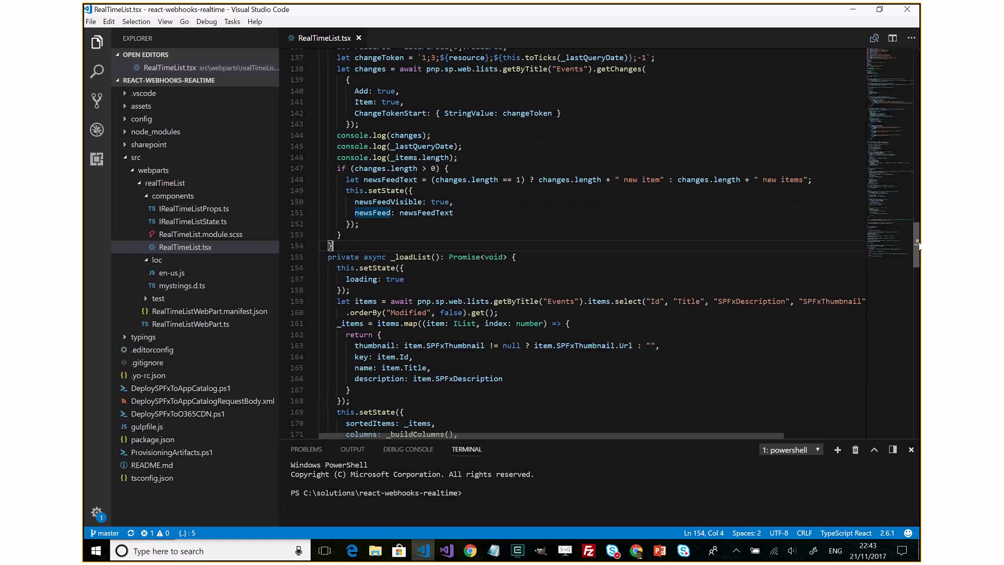
drag(919, 245, 908, 208)
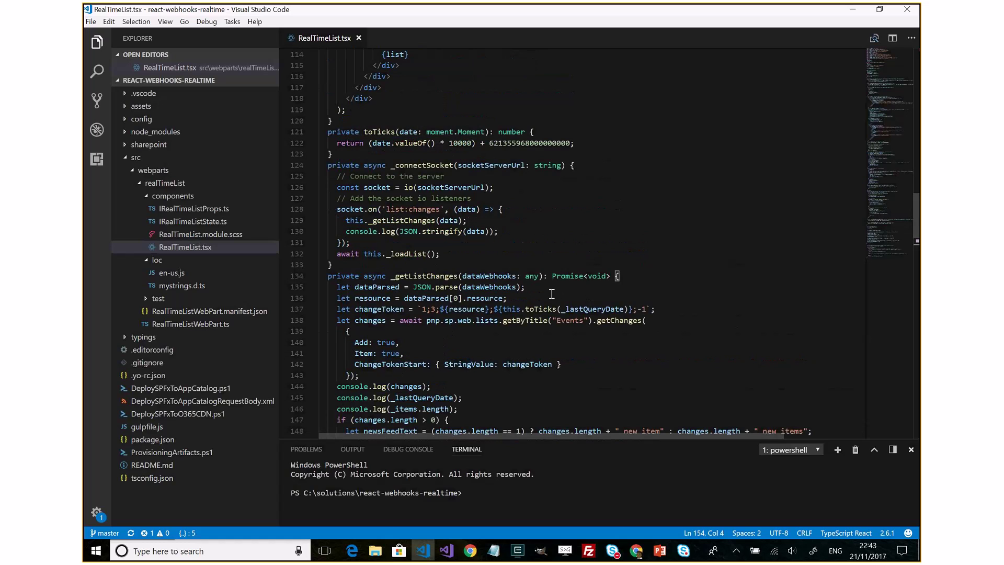
Step: Go to the toTicks definition and examine its valueOf() tick conversion on line 122
click(539, 308)
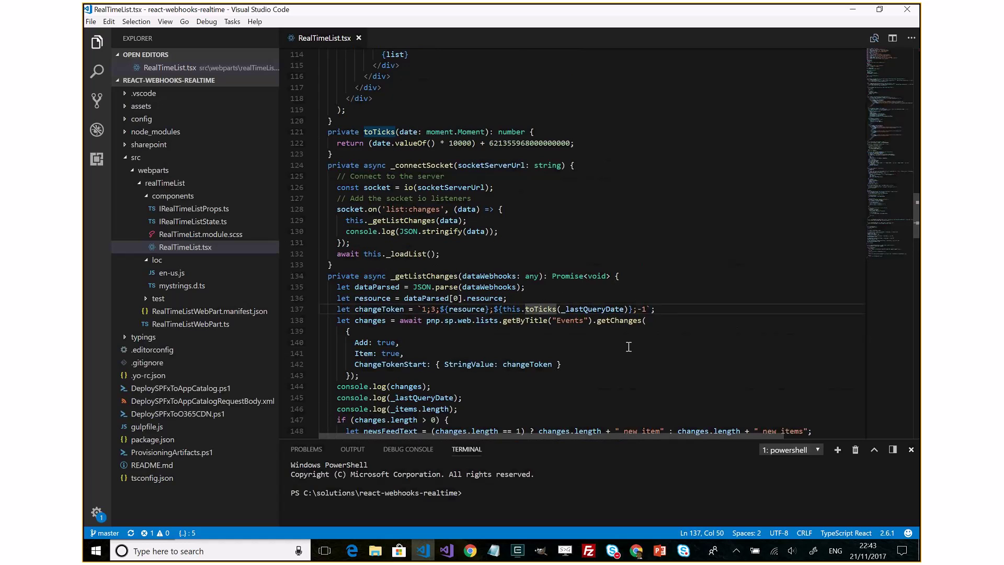
key(F12)
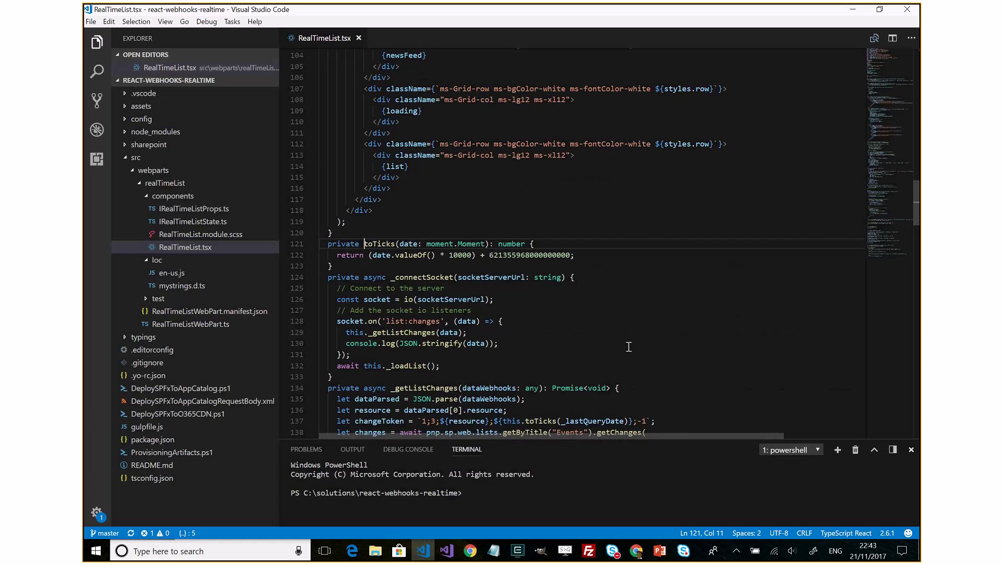
key(Down)
key(Right)
key(Right)
key(Right)
key(Right)
key(Right)
key(Right)
key(Right)
key(Right)
key(Right)
key(Right)
key(Right)
key(Right)
key(Right)
key(Right)
key(Right)
key(Right)
key(Right)
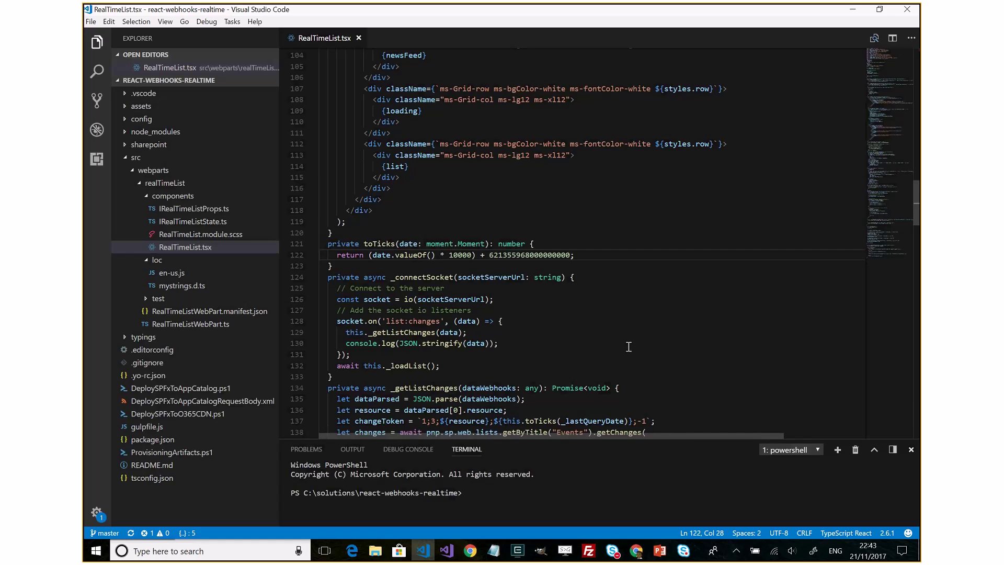
key(Left)
key(Left)
Step: Return to PowerPoint and show slide 5, 'Final considerations', on webhooks and reduced web requests
key(alt+Tab)
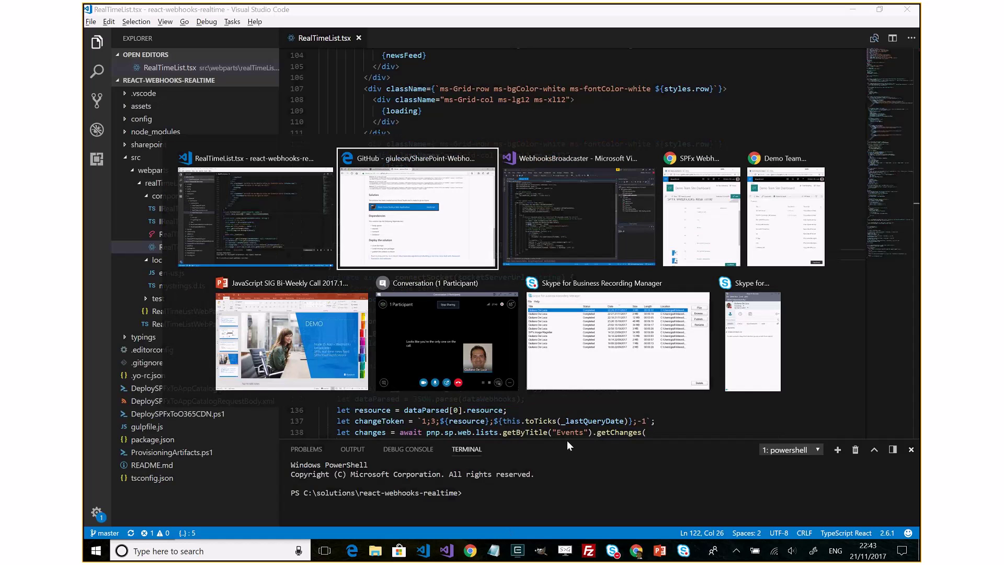
key(Left)
key(Down)
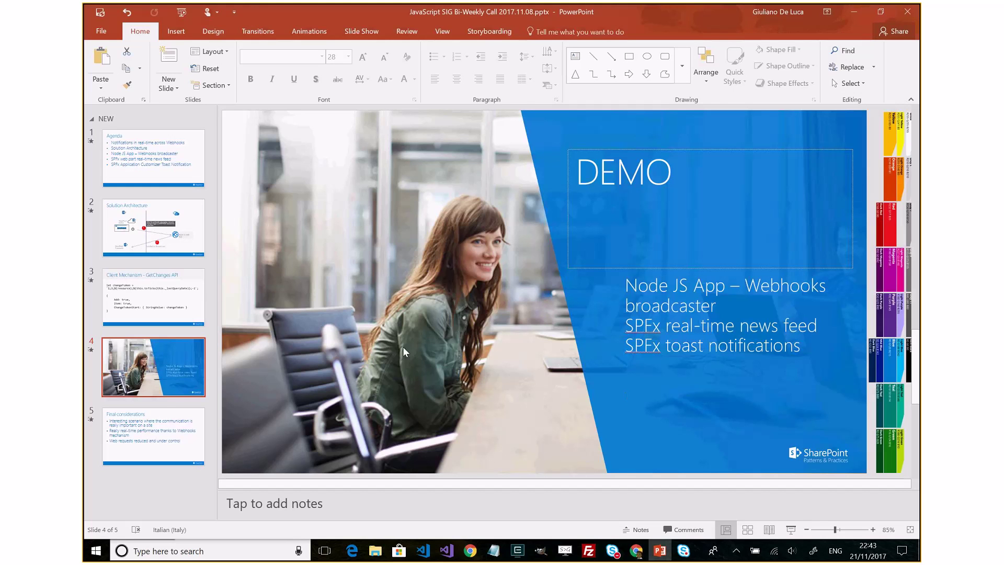
click(160, 409)
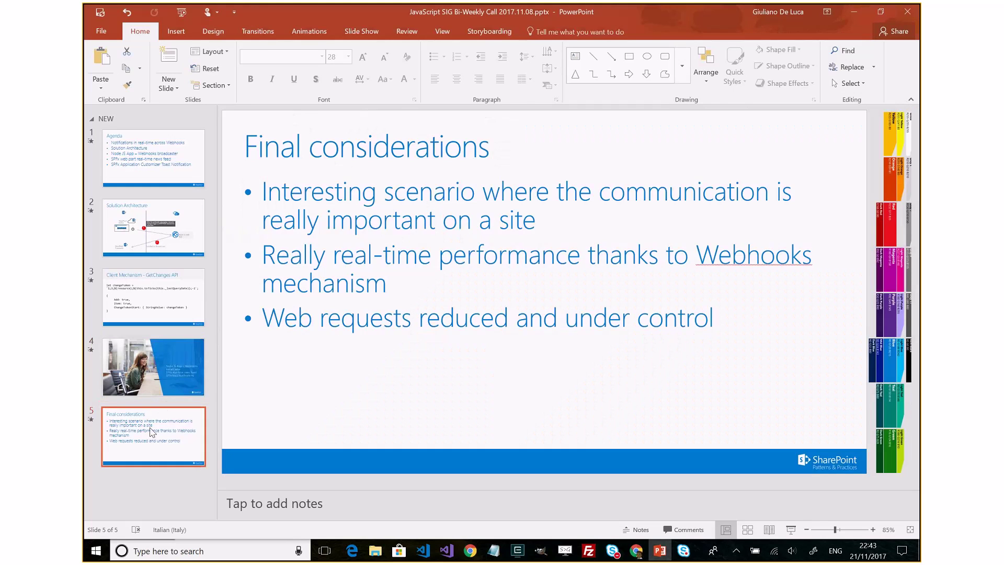